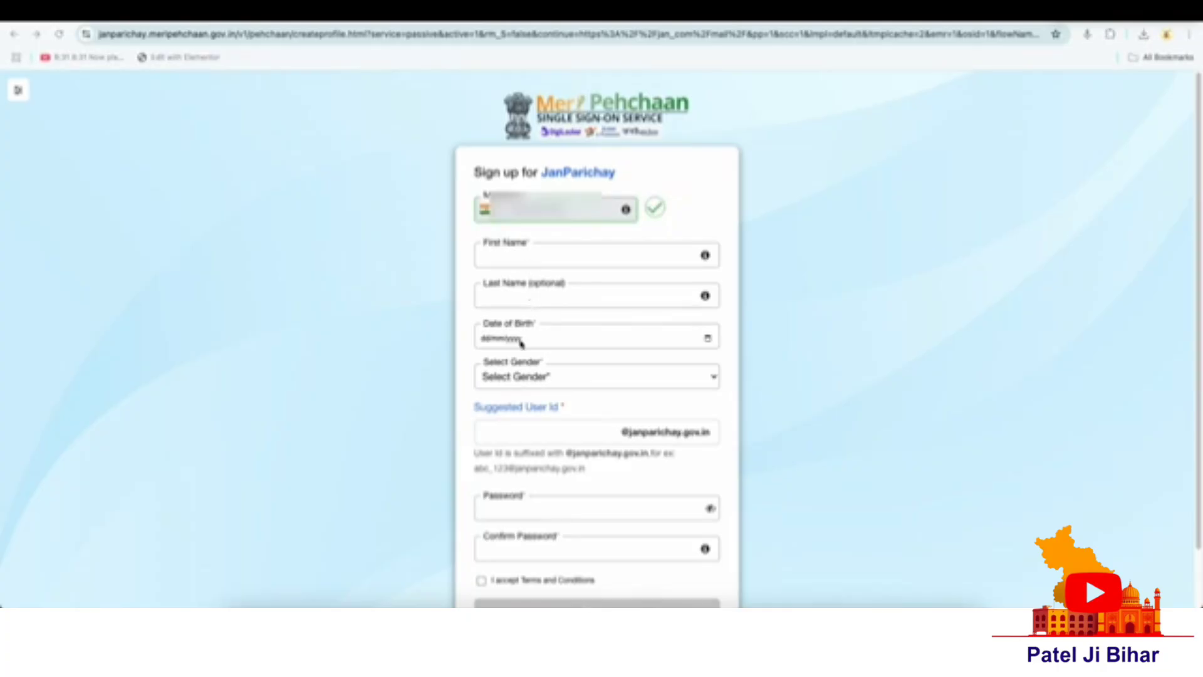
# Set the gender to Female and enter demokahla as the suggested user ID in the sign-up form
pyautogui.click(529, 380)
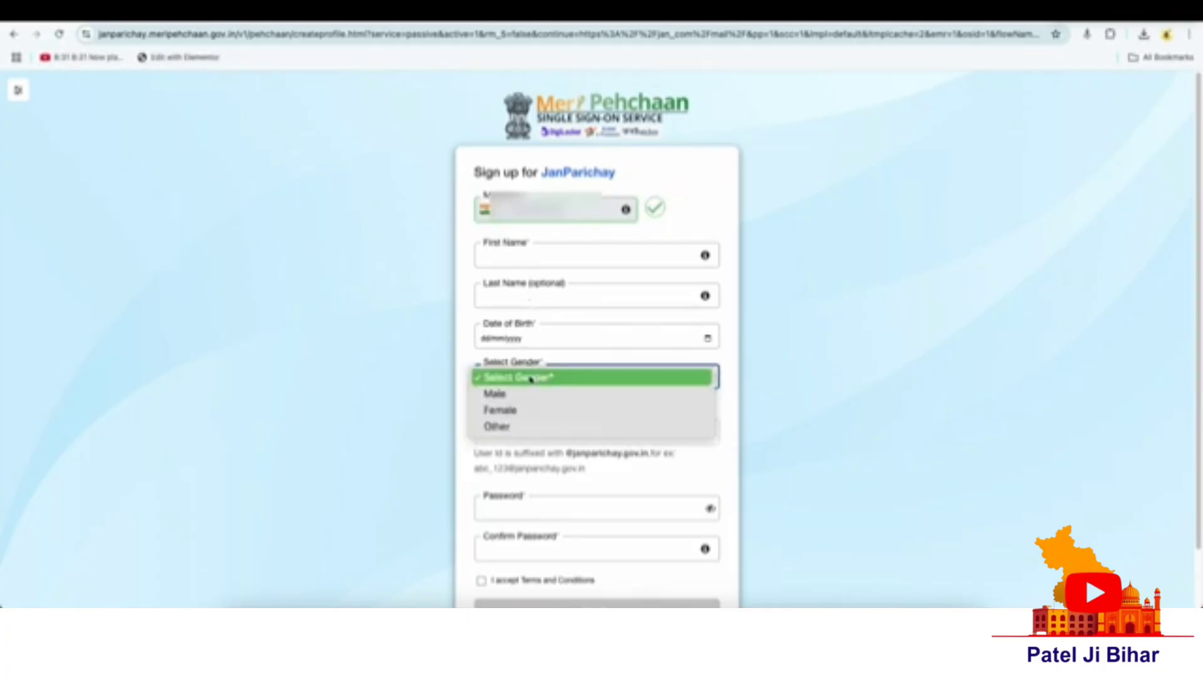
pyautogui.click(522, 411)
pyautogui.scroll(-1, 533, 401)
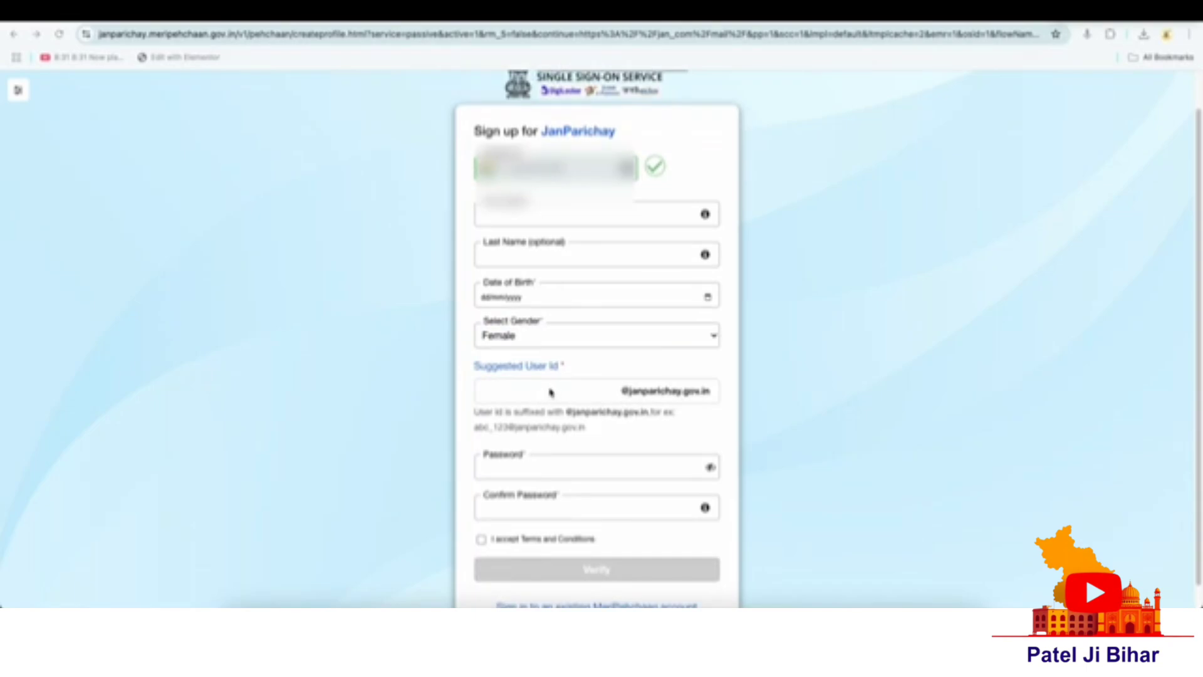
pyautogui.click(535, 395)
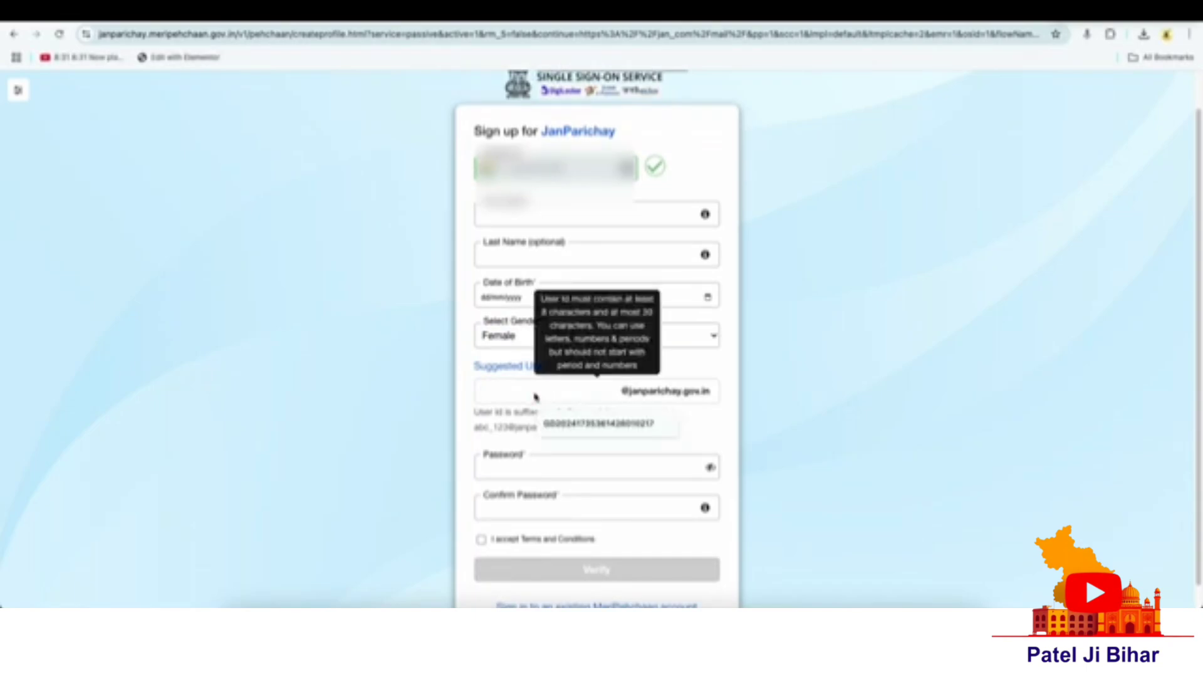
pyautogui.write('demo')
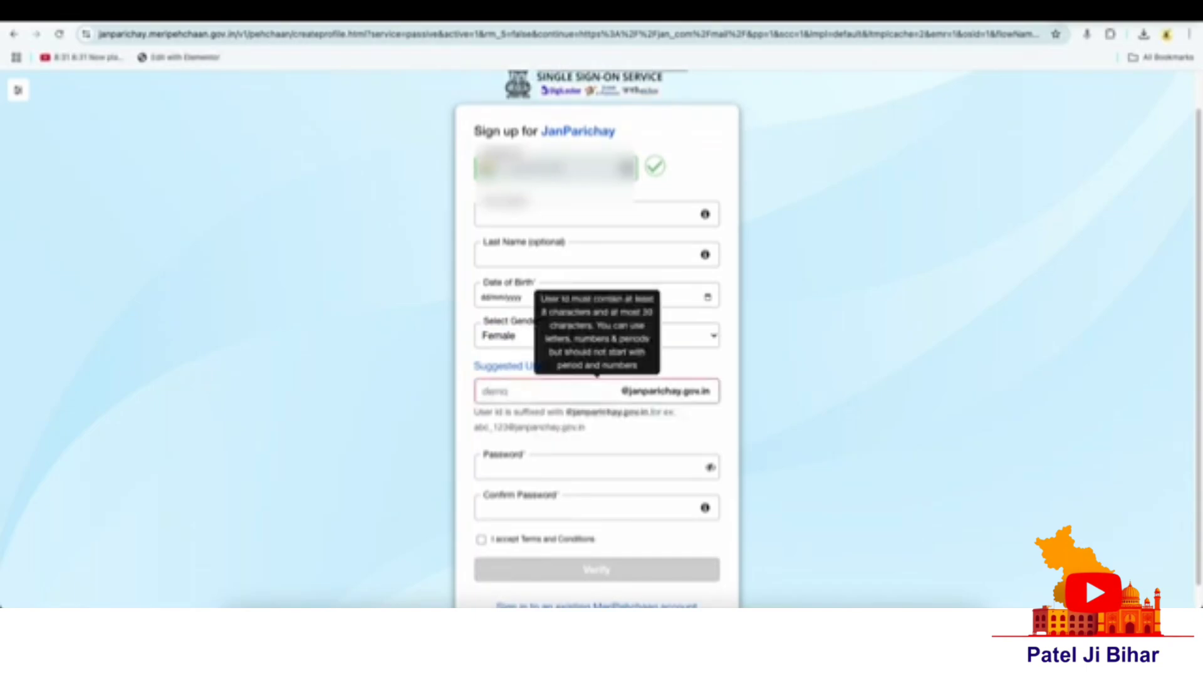
pyautogui.write('kahla')
pyautogui.press('Tab')
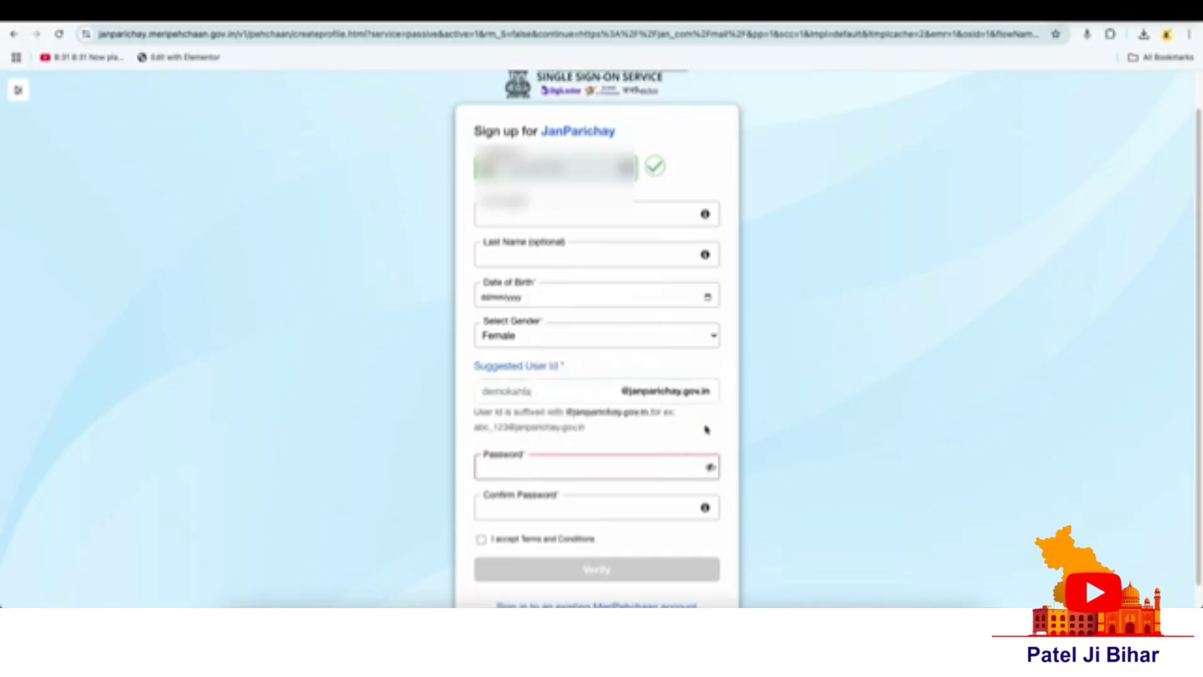
# Accept the terms and conditions of the JanParichay sign-up
pyautogui.moveTo(520, 459)
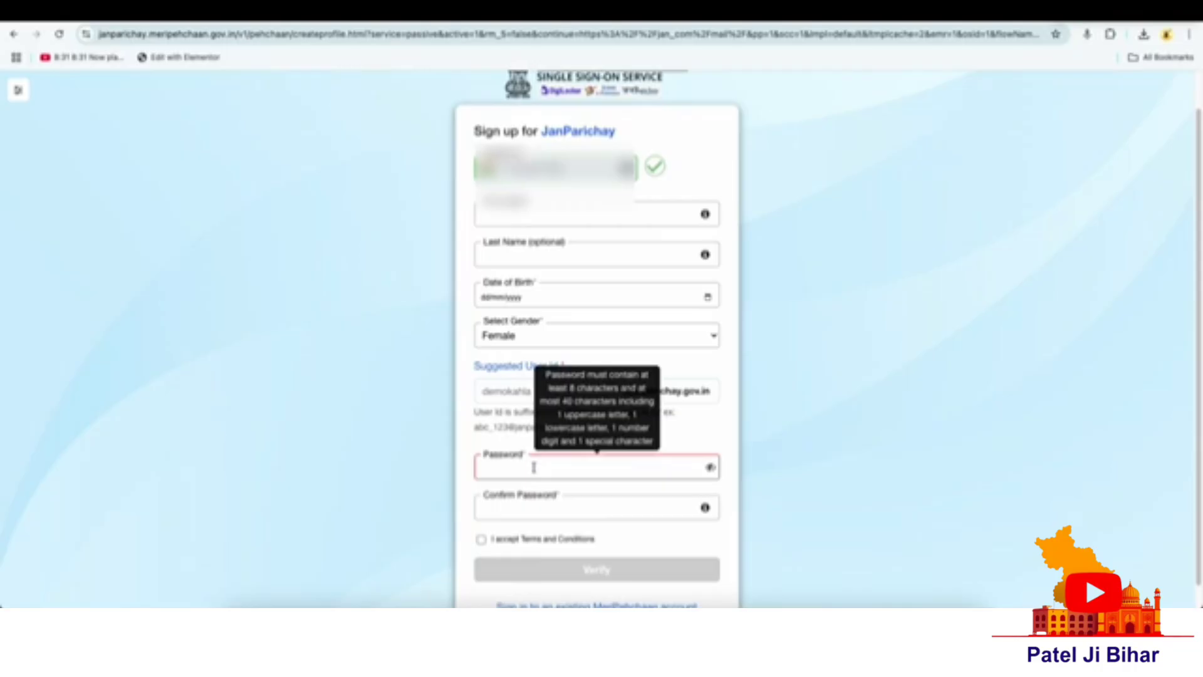
pyautogui.click(480, 539)
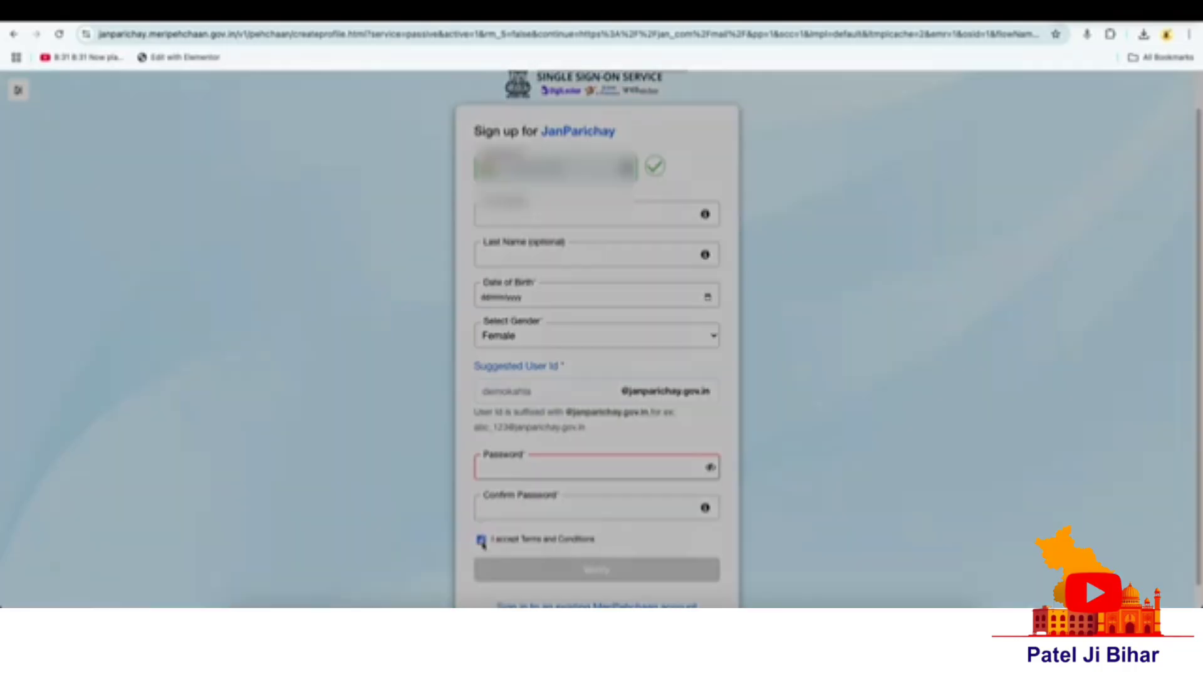
pyautogui.click(572, 520)
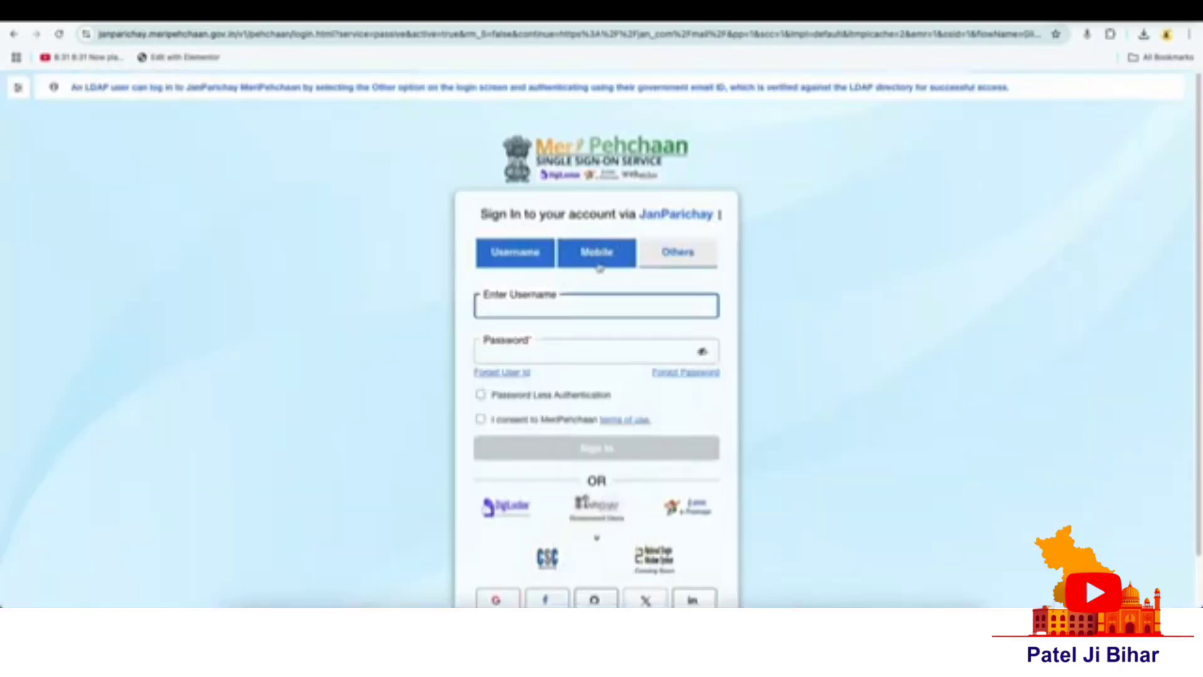
# Sign in to JanParichay by mobile, giving consent to the MeriPehchaan terms of use
pyautogui.click(603, 259)
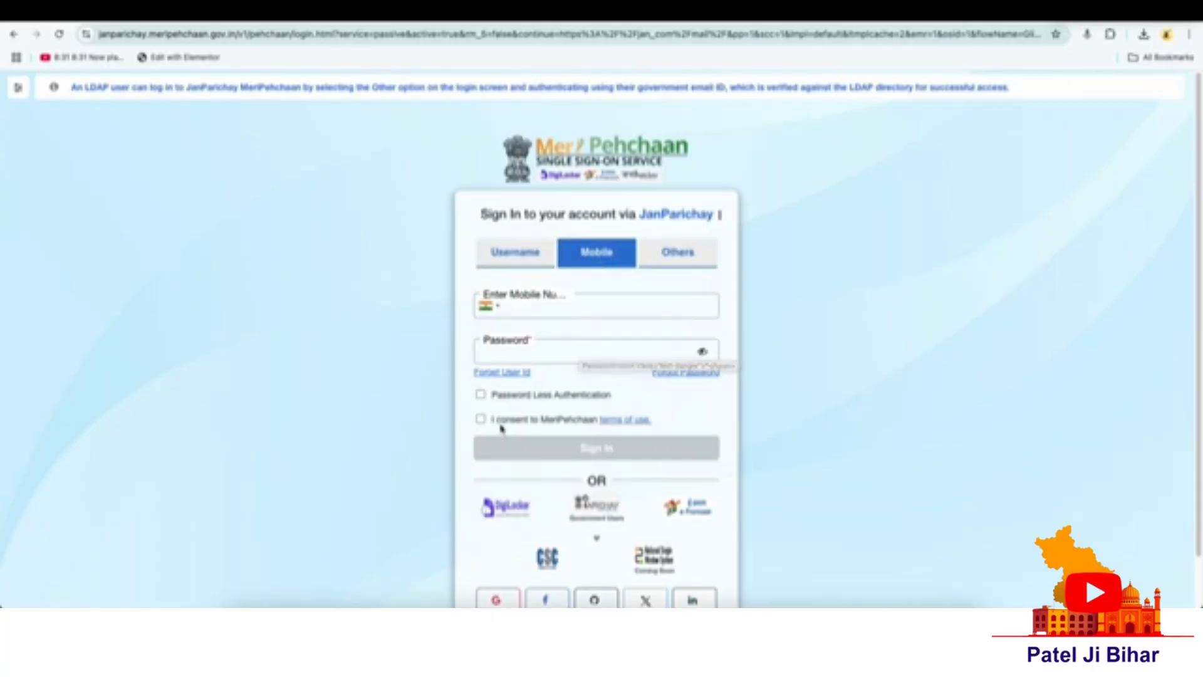
pyautogui.click(480, 419)
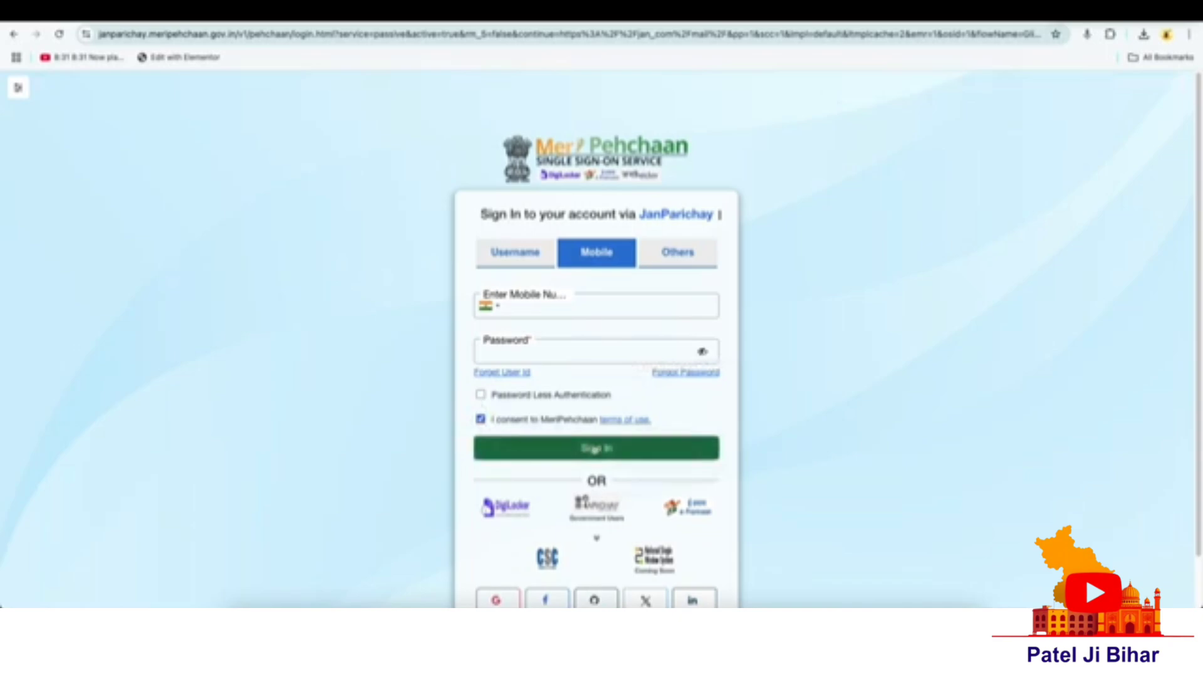
pyautogui.click(596, 449)
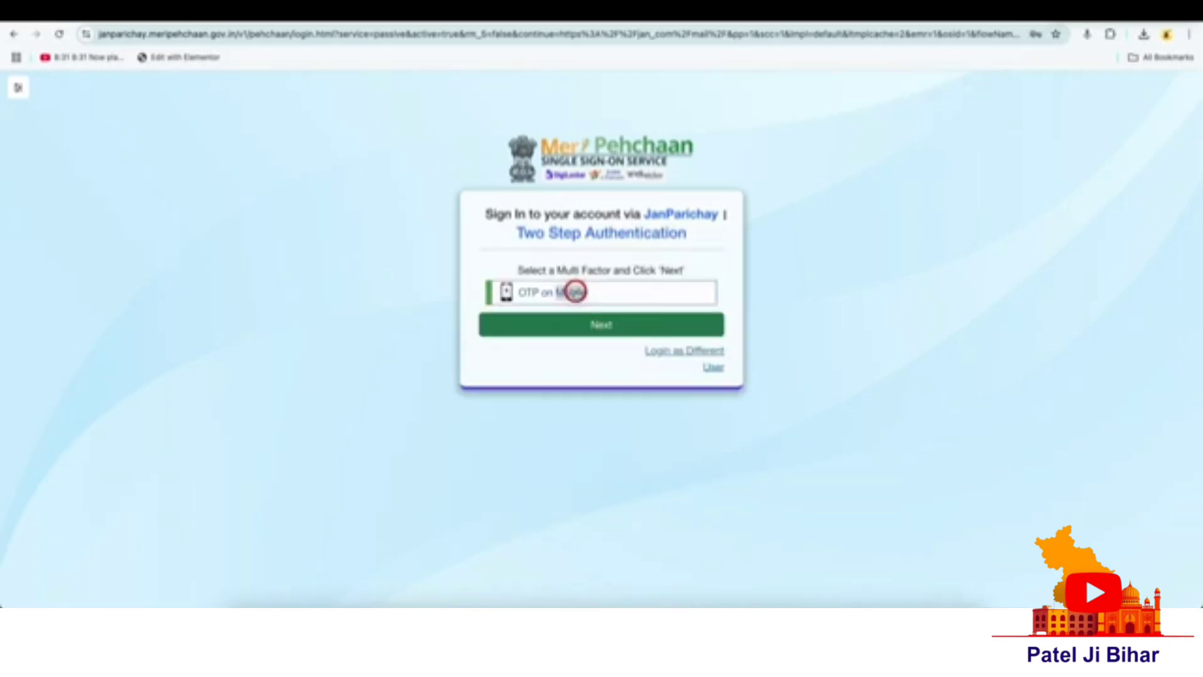
# Continue with OTP on mobile as the second factor and allow the Bihar ration card service to access the basic details
pyautogui.click(596, 323)
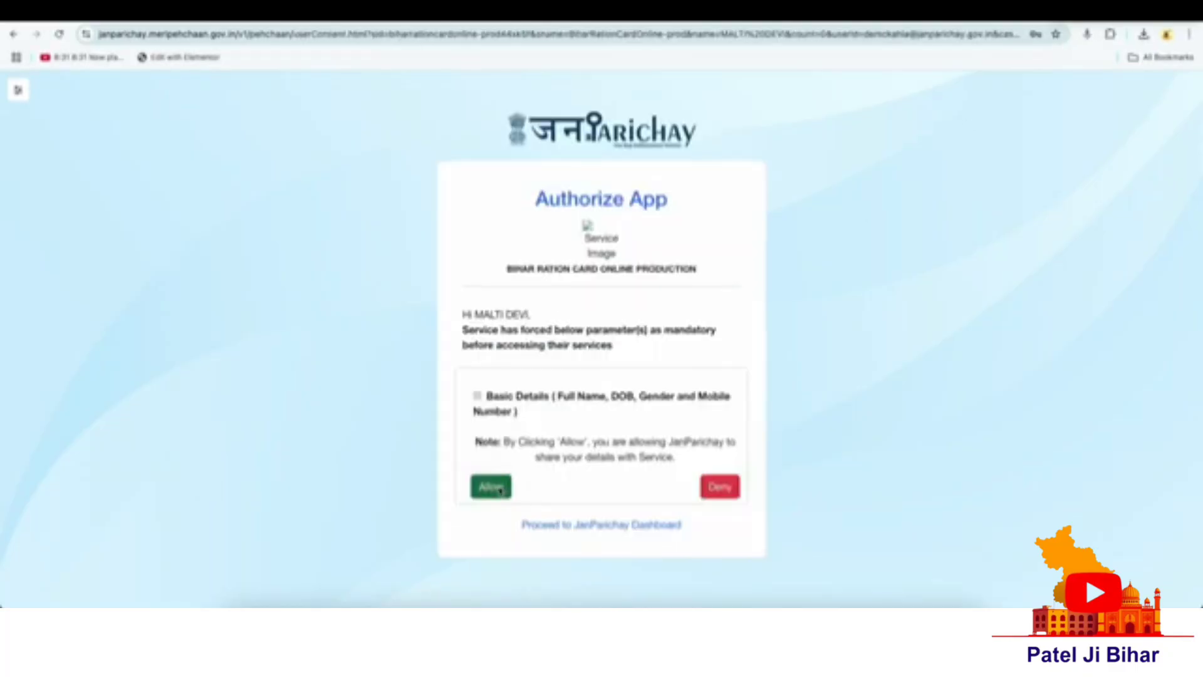
pyautogui.click(496, 488)
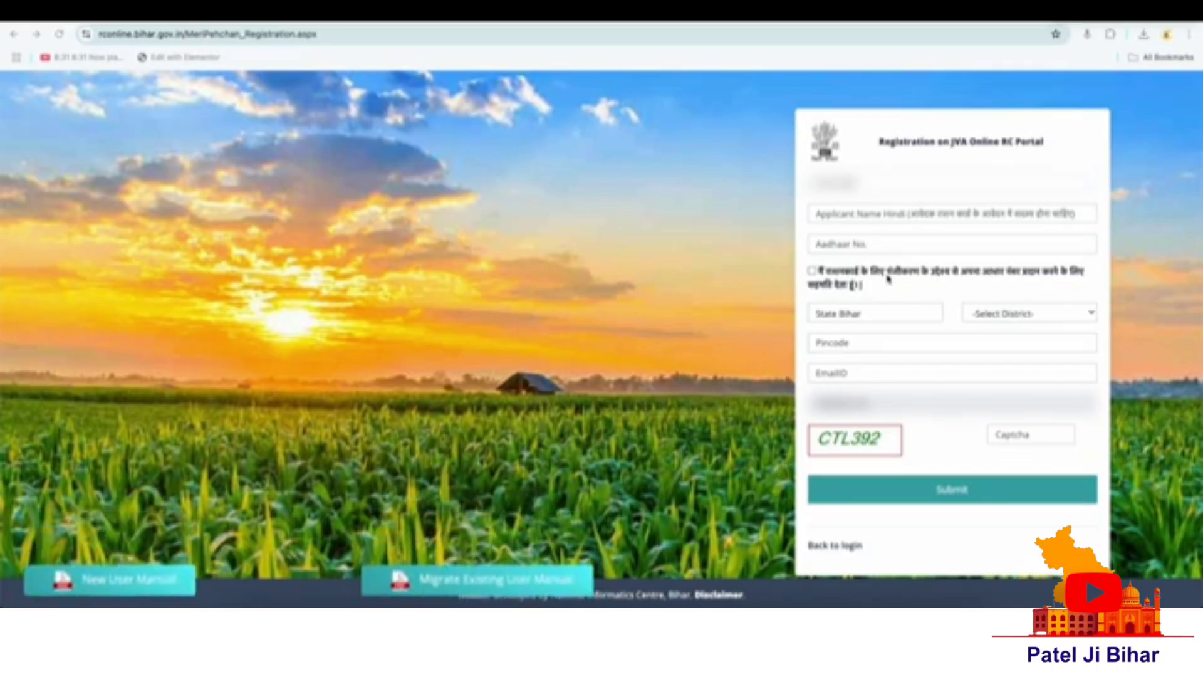
# Give the Aadhaar consent in the JVA registration form and select Gopalganj as the district
pyautogui.click(812, 271)
pyautogui.click(849, 314)
pyautogui.click(1005, 313)
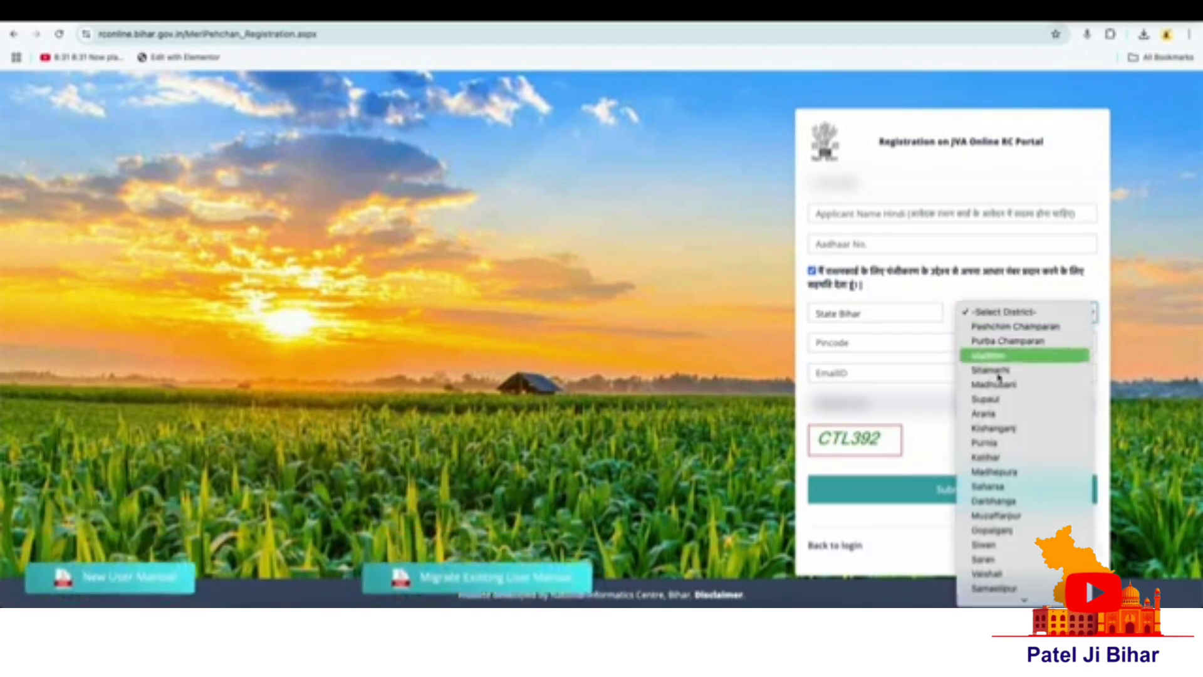
pyautogui.click(992, 530)
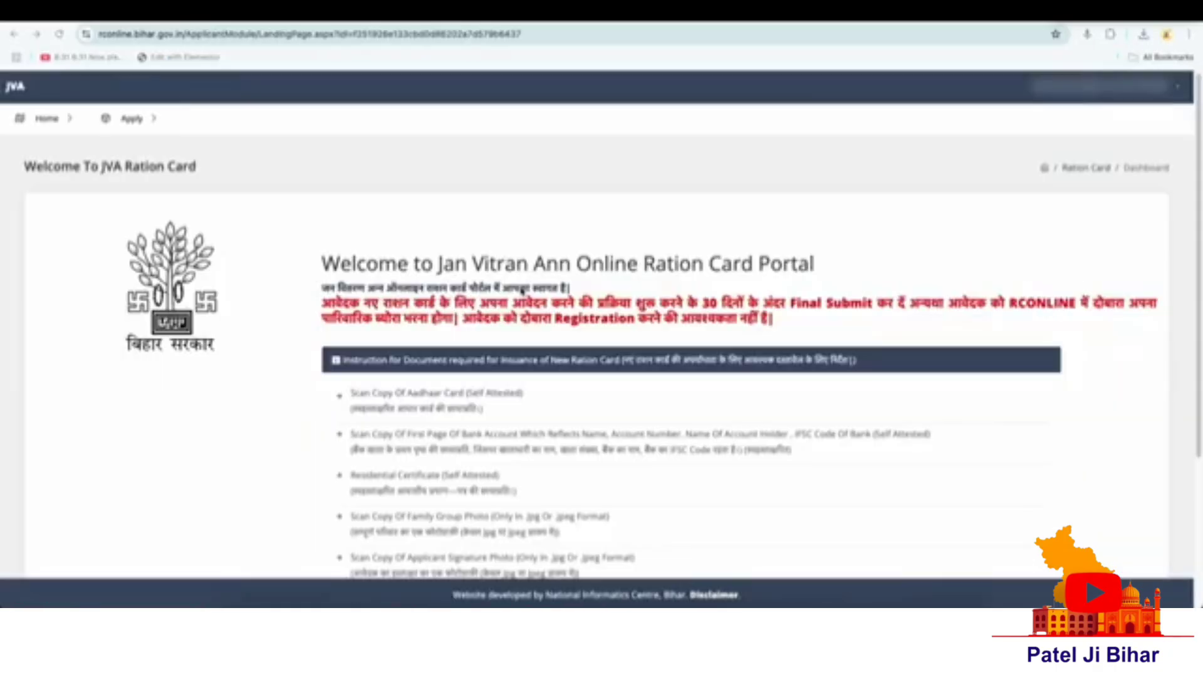
# Open the application form for correcting an existing ration card
pyautogui.click(137, 120)
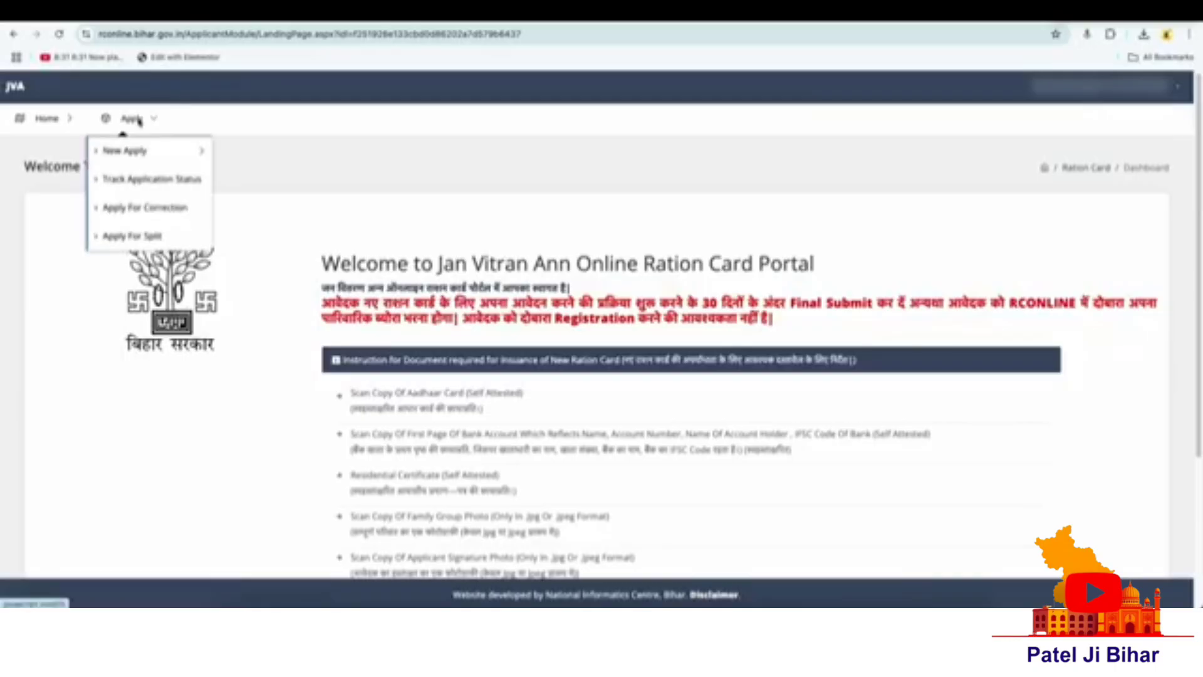
pyautogui.click(138, 213)
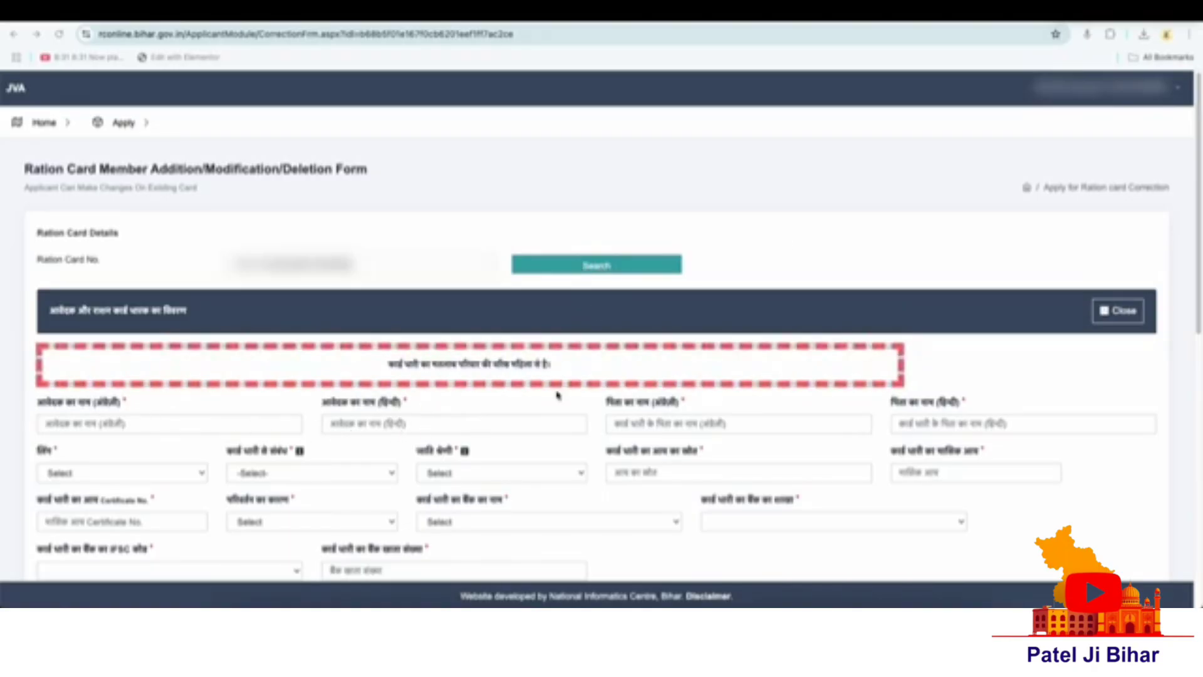
# Set the gender to महिला, the relation to the card holder to स्वयं and the caste category to 3-अत्यन्त पिछड़ा वर्ग
pyautogui.scroll(-3, 361, 217)
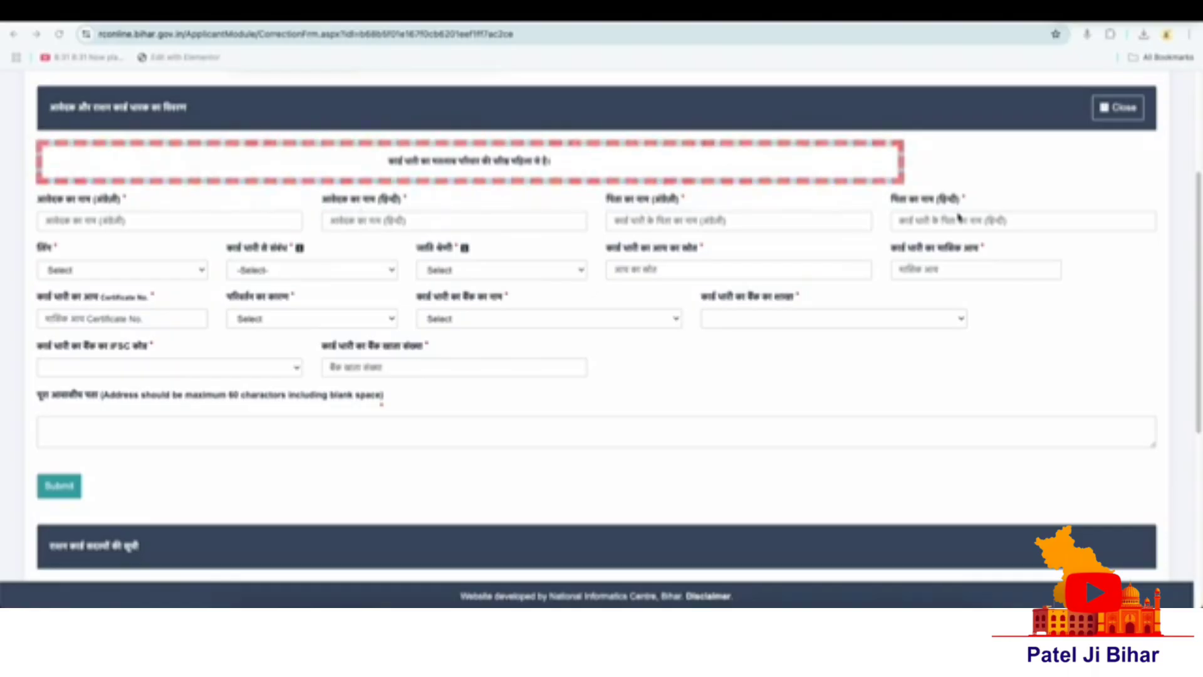
pyautogui.click(125, 270)
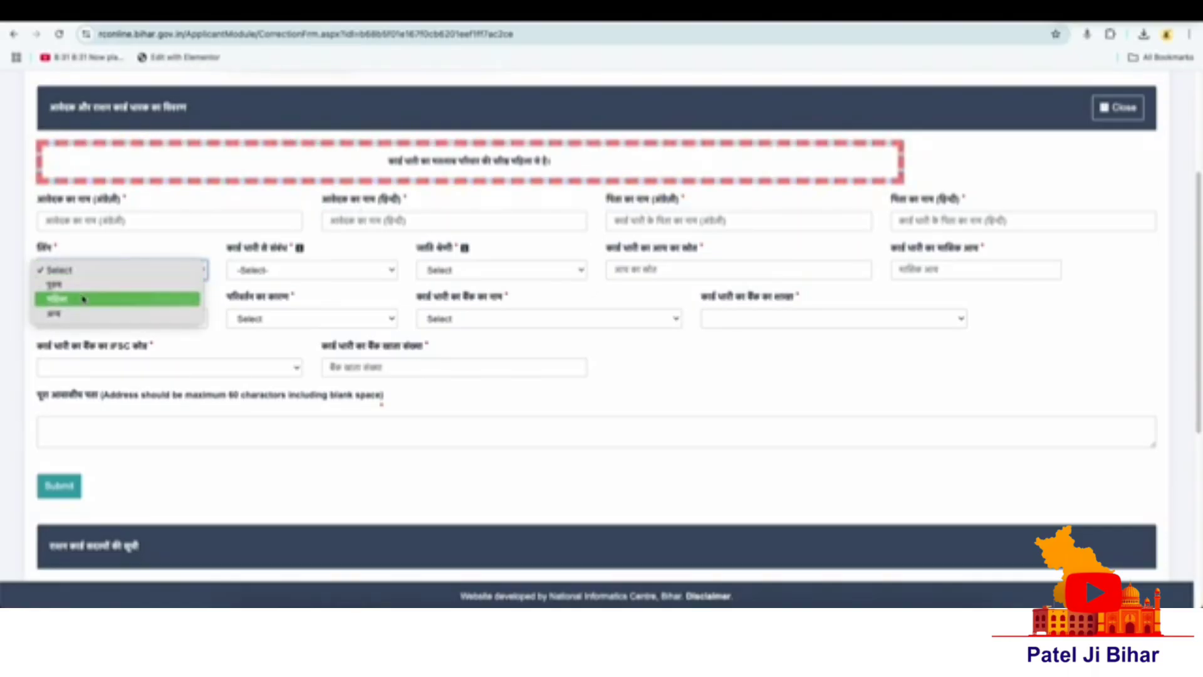
pyautogui.click(83, 299)
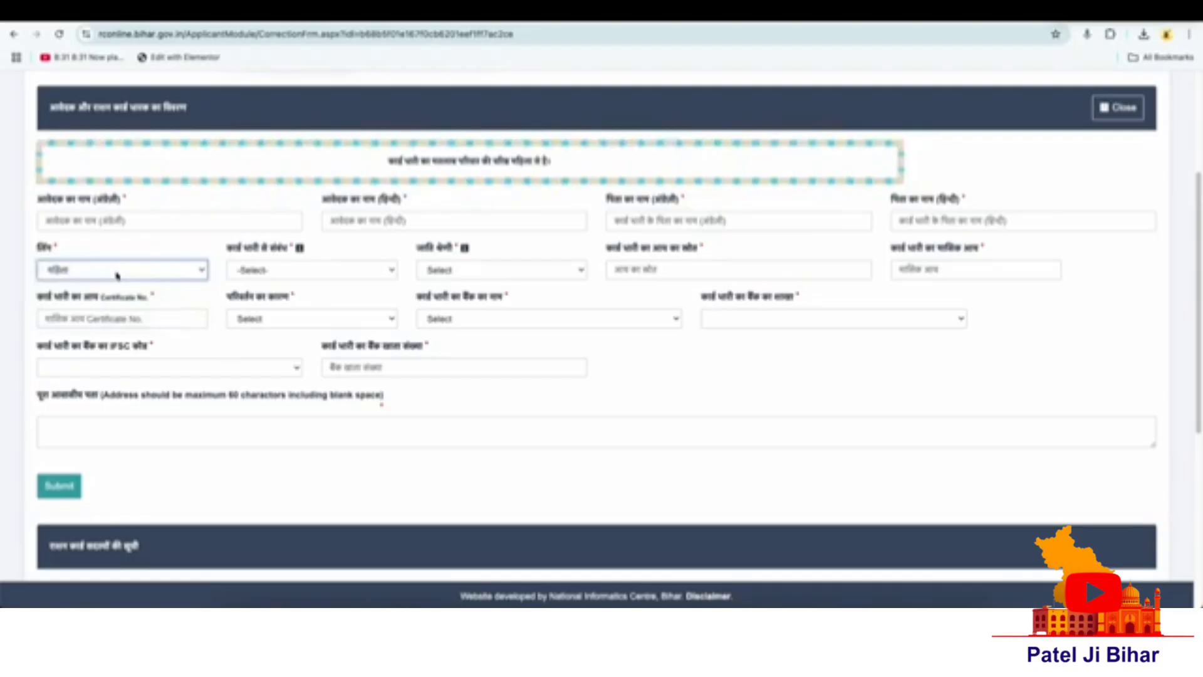
pyautogui.click(271, 269)
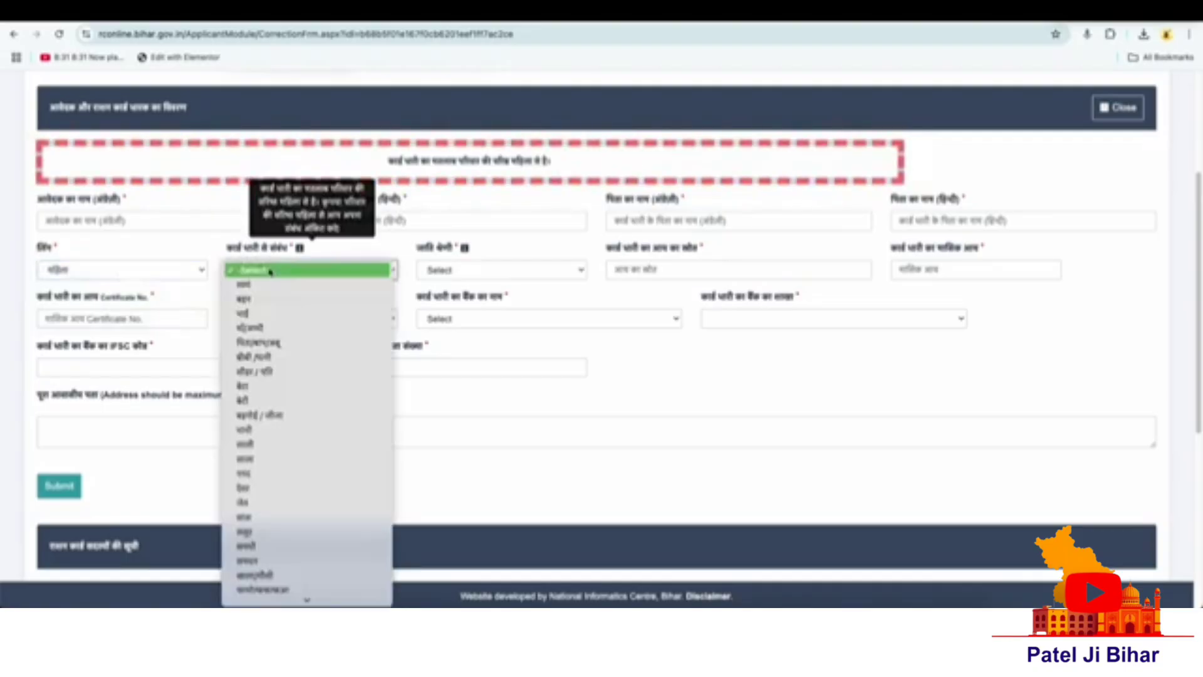
pyautogui.click(261, 286)
pyautogui.click(449, 271)
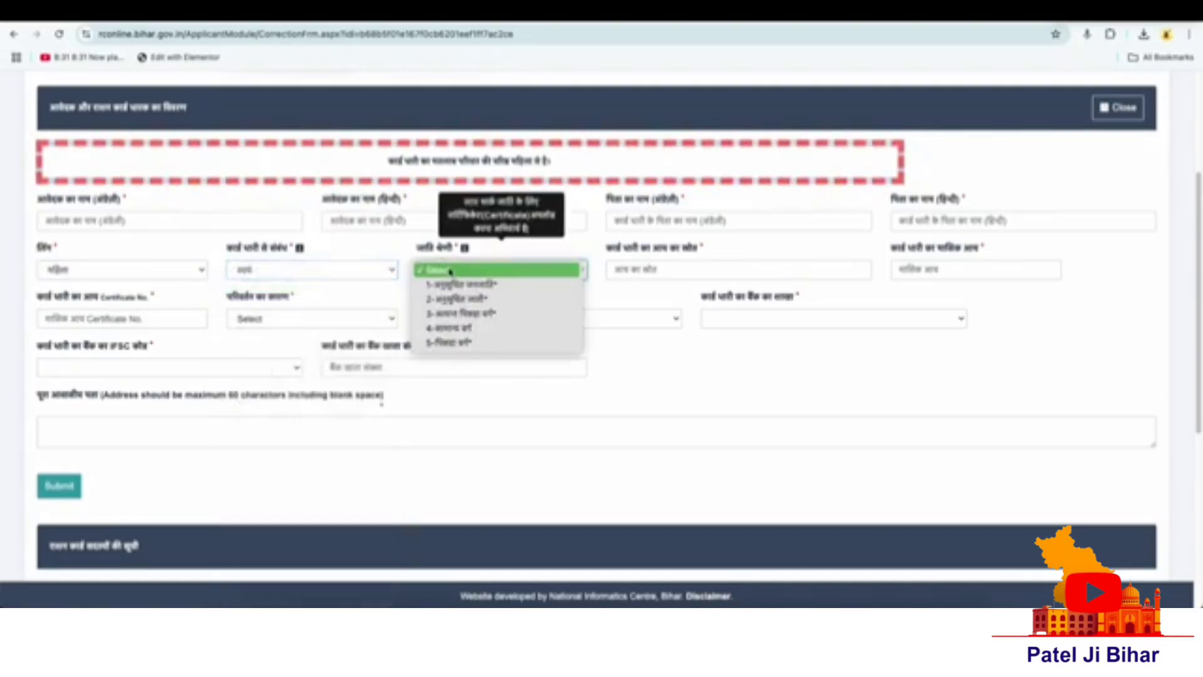
pyautogui.click(485, 313)
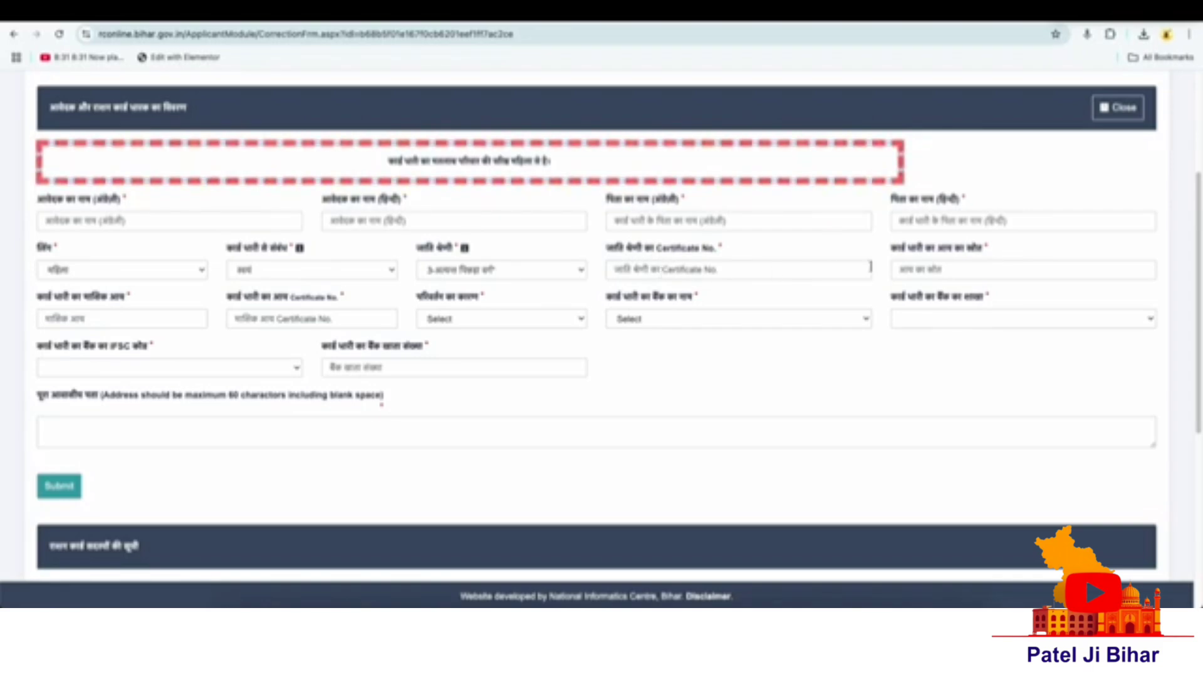
# Enter NA as the card holder's income source and 00 as the monthly income
pyautogui.click(915, 273)
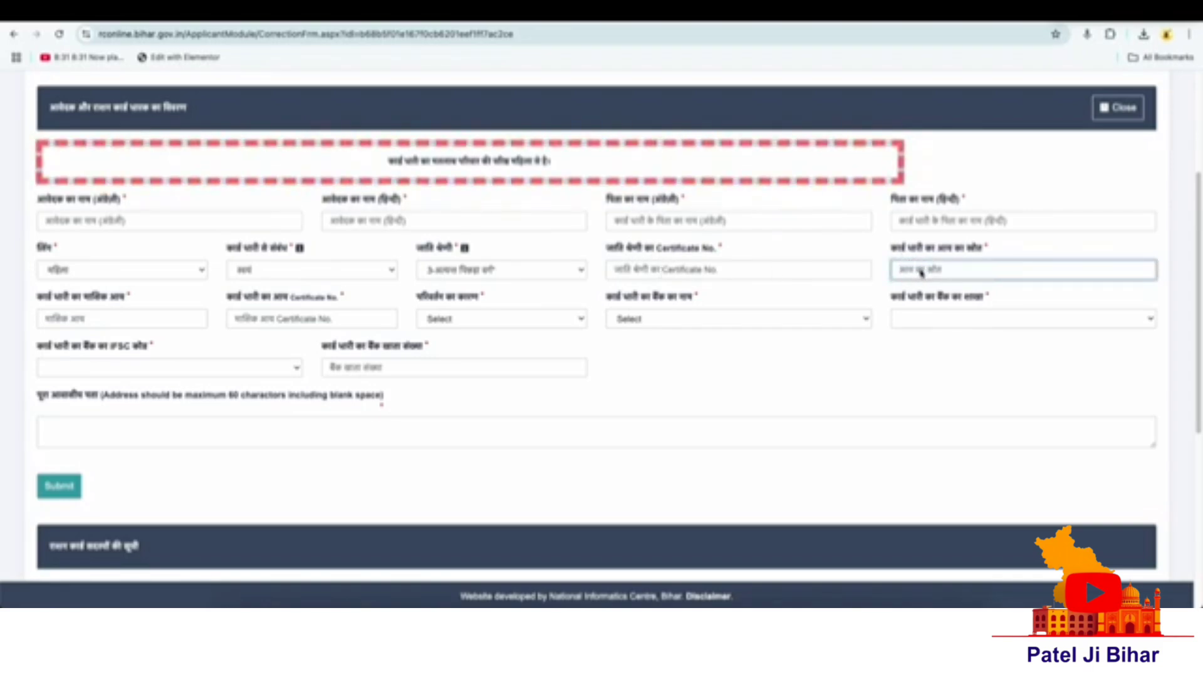
pyautogui.write('NA')
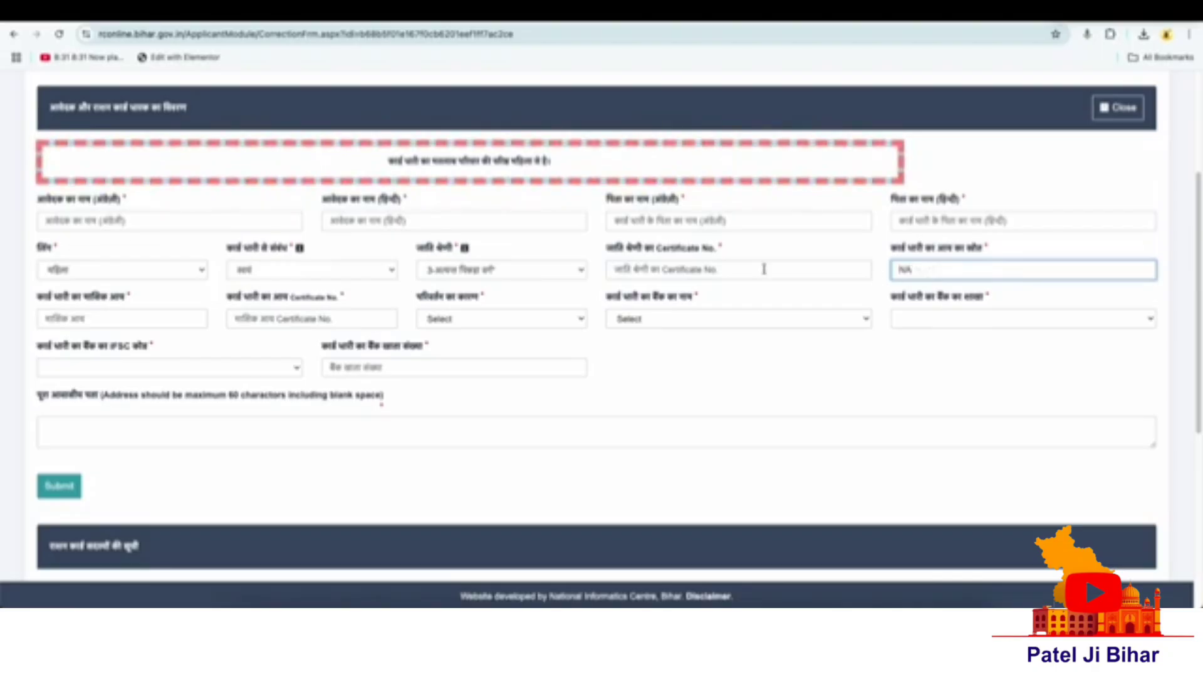
pyautogui.click(90, 321)
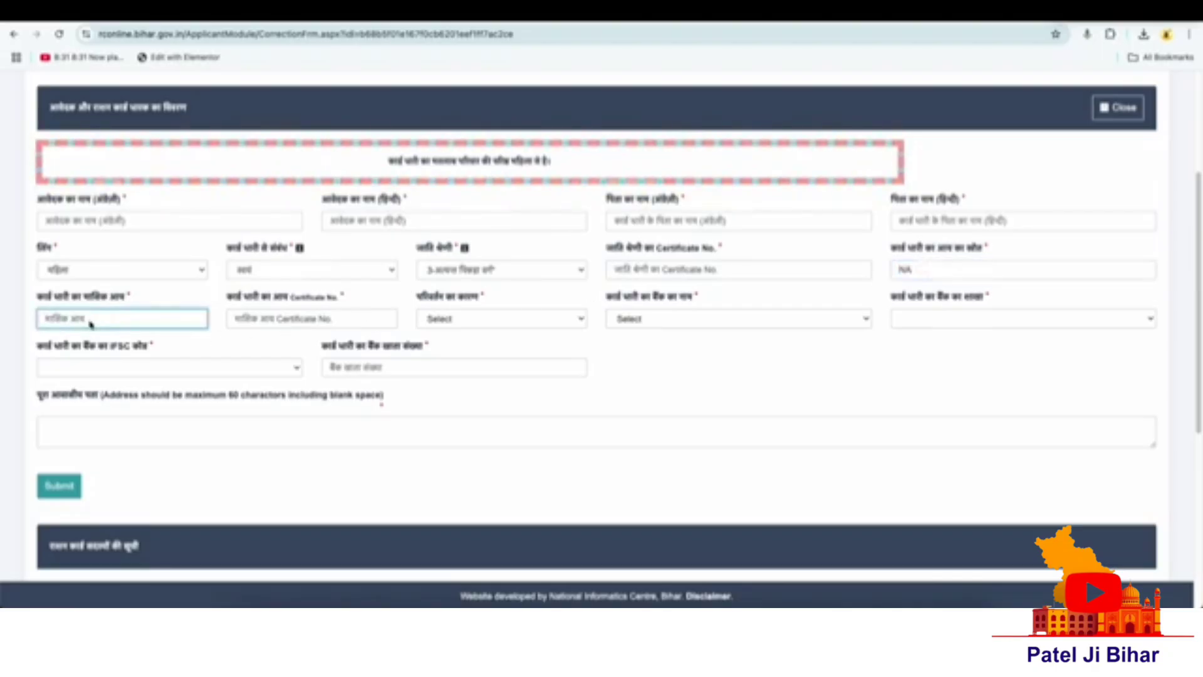
pyautogui.write('00')
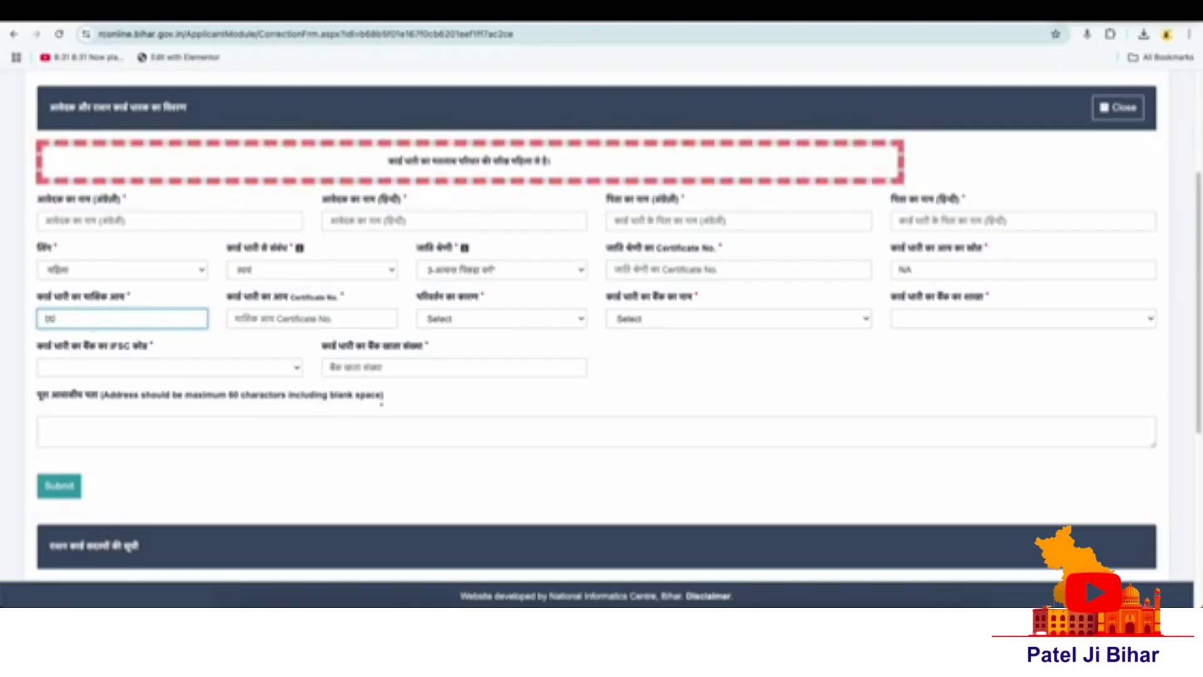
pyautogui.press('BackSpace')
pyautogui.press('BackSpace')
pyautogui.write('00')
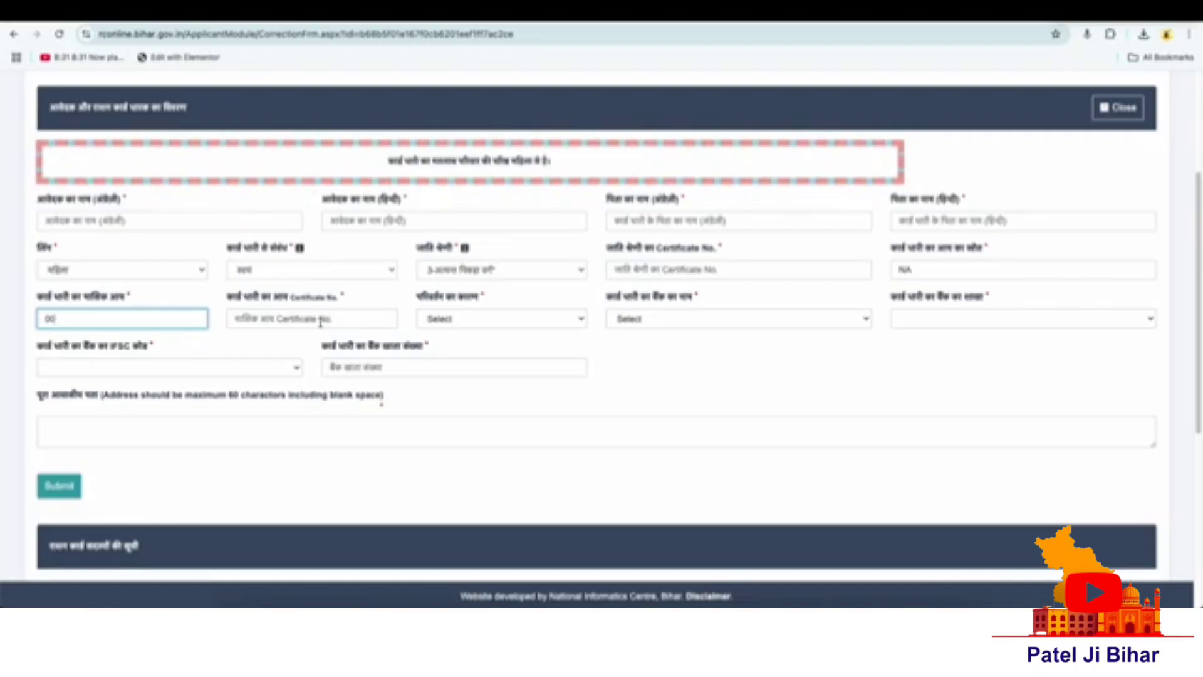
# Set the reason for change to जन्म and the card holder's bank to CENTRAL BANK OF INDIA
pyautogui.click(500, 320)
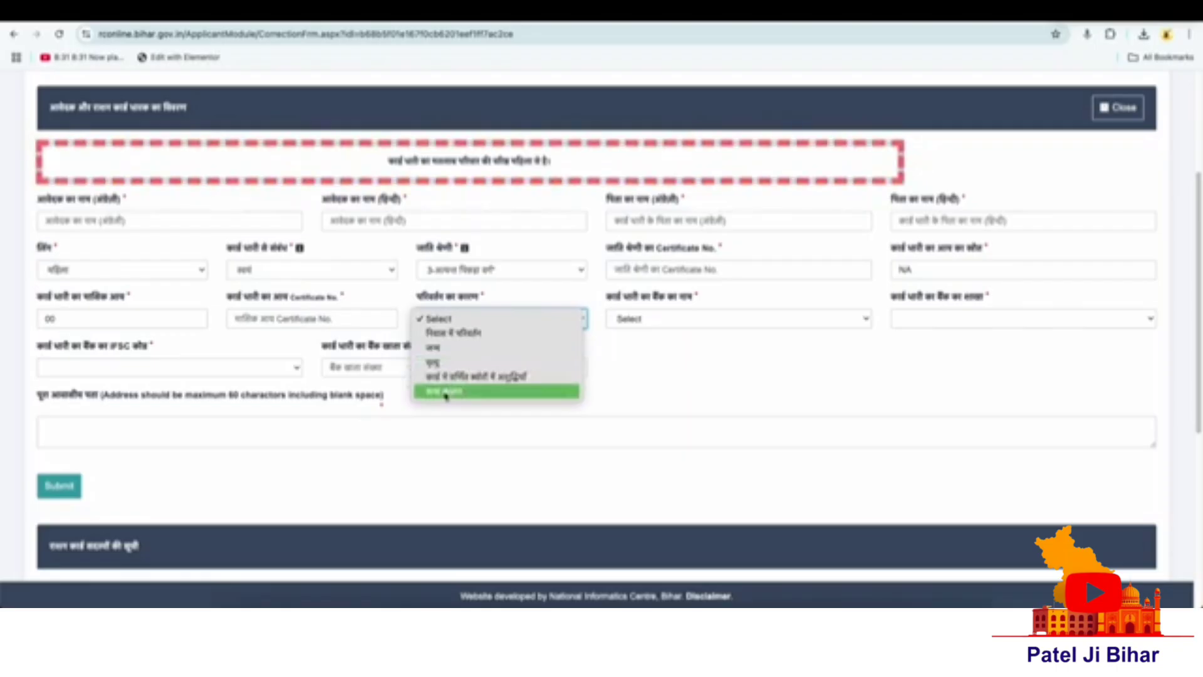
pyautogui.click(447, 351)
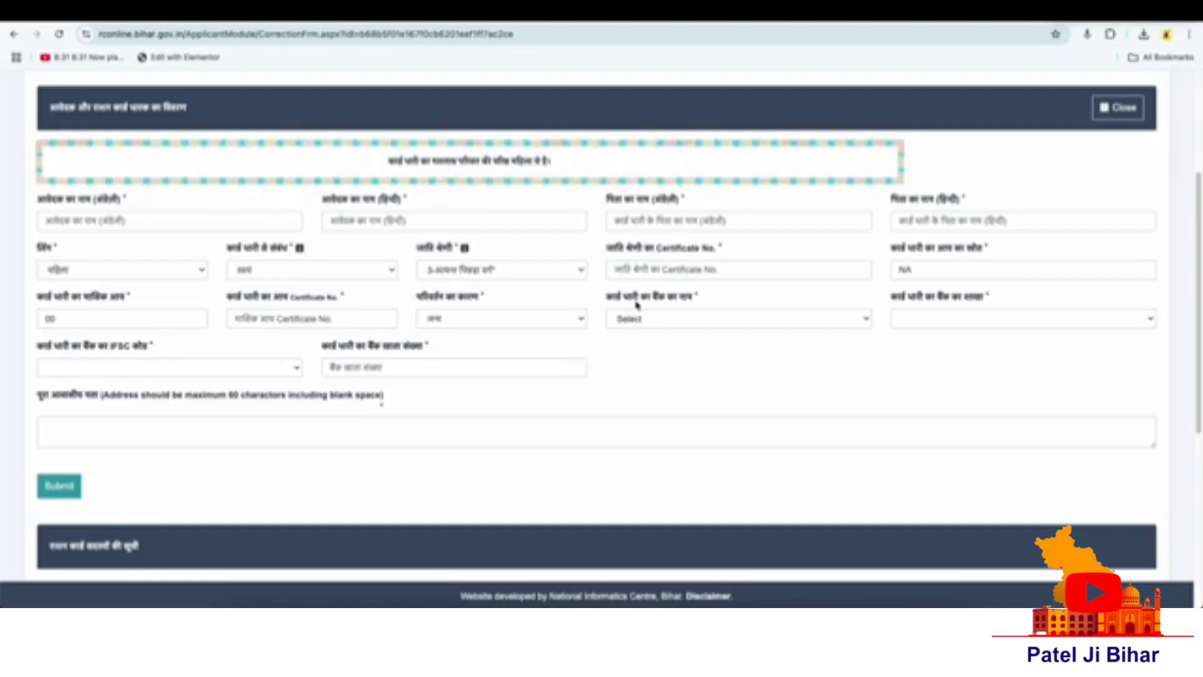
pyautogui.click(674, 318)
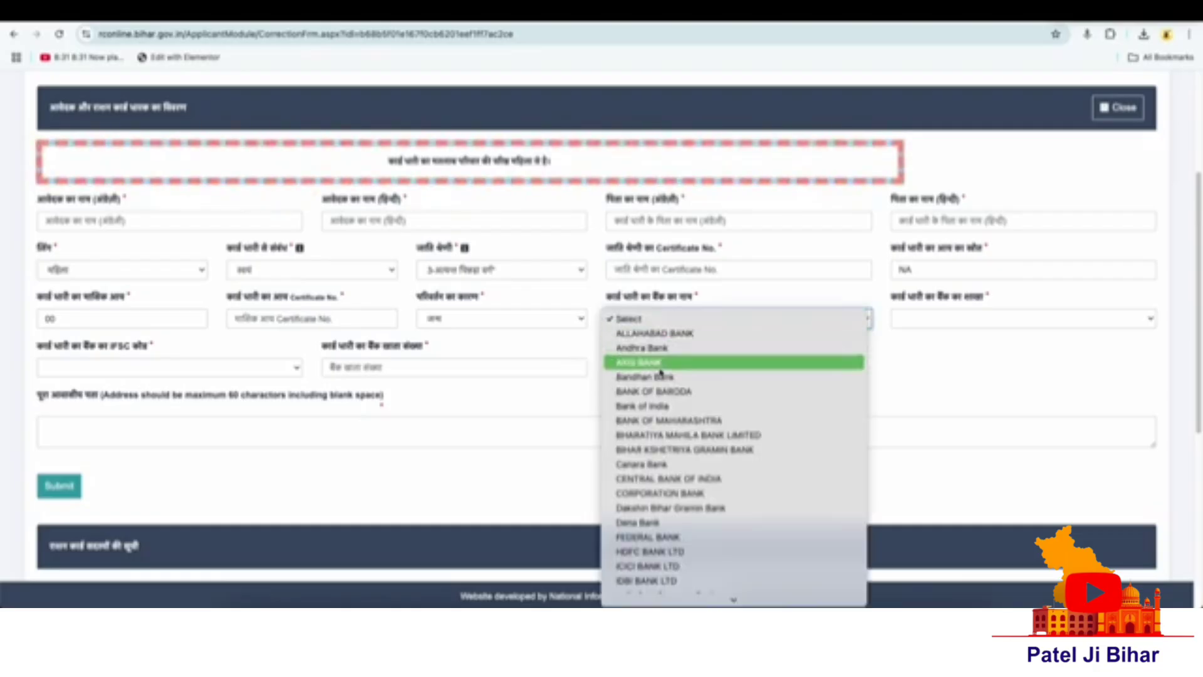
pyautogui.click(673, 482)
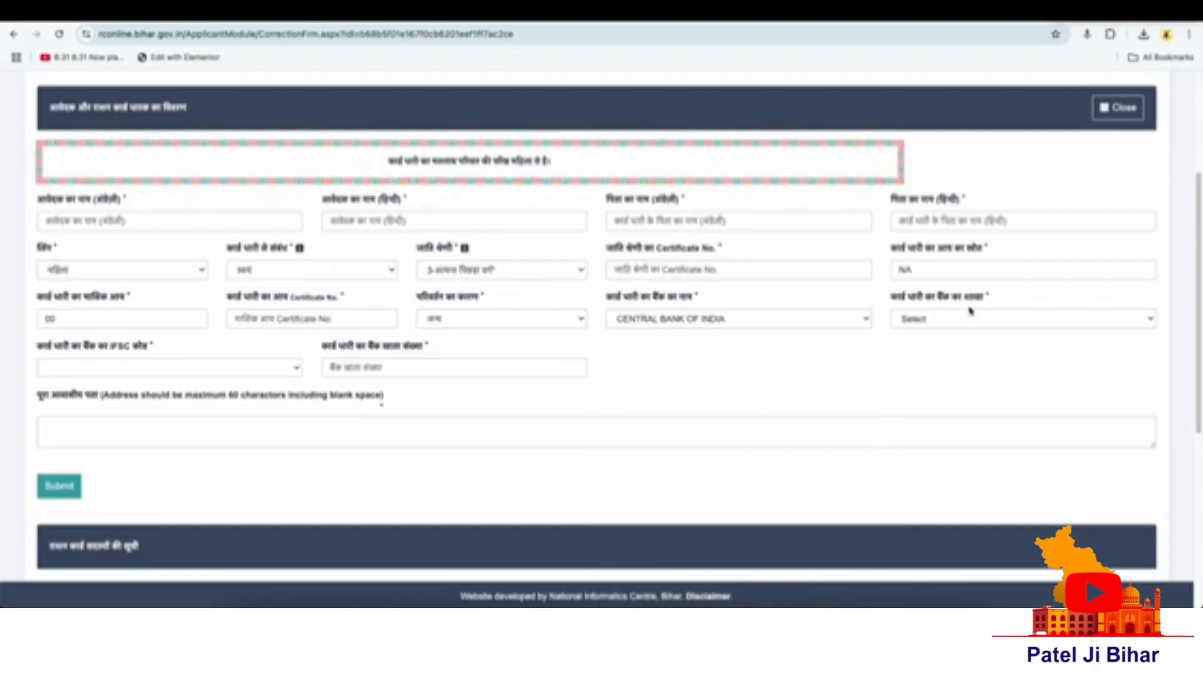
# Look through the available bank branches and highlight the label of the full residential address field
pyautogui.click(938, 320)
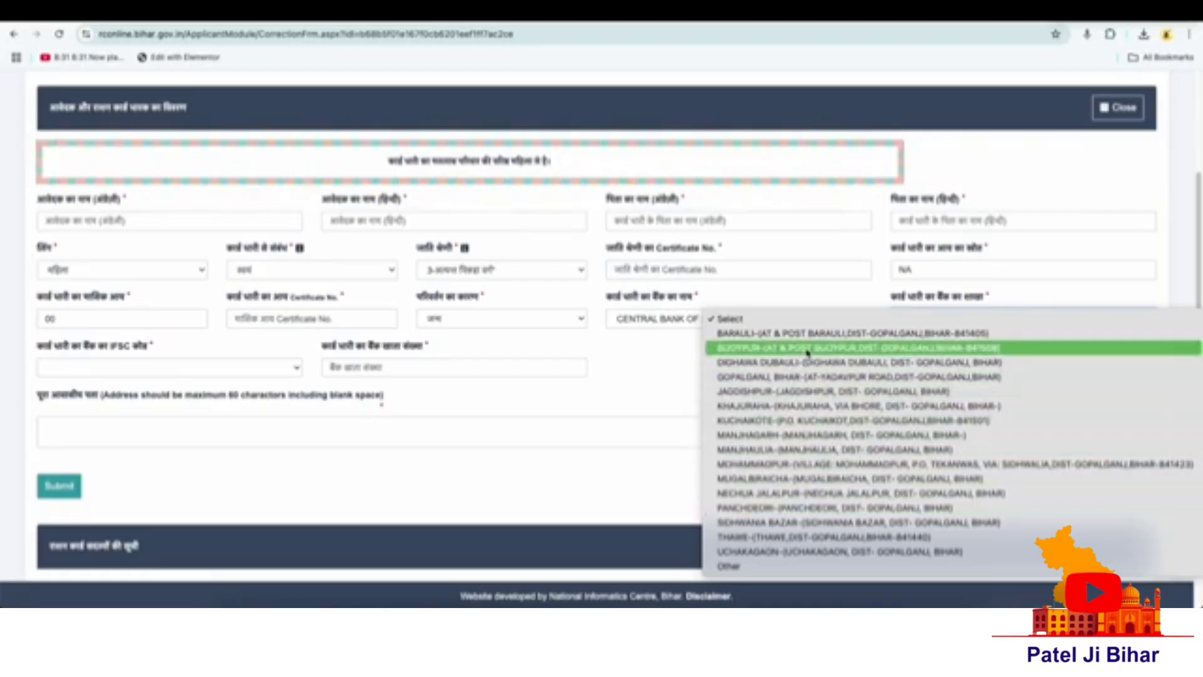
pyautogui.click(682, 390)
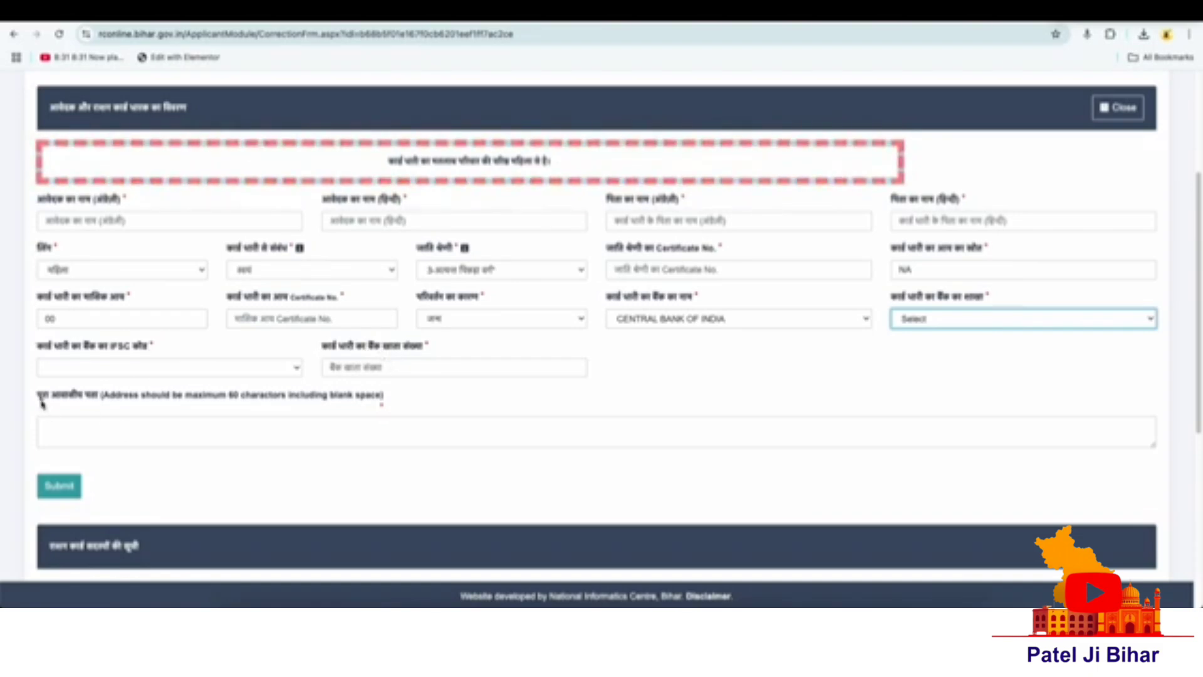
pyautogui.moveTo(38, 396); pyautogui.dragTo(99, 396)
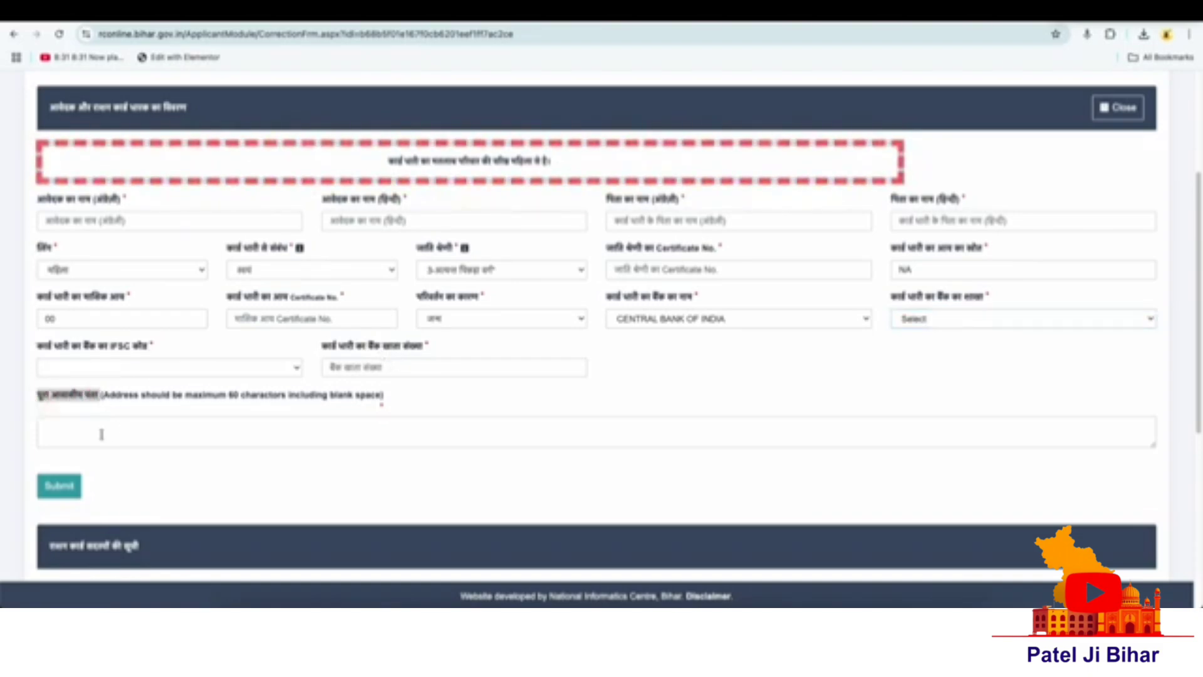
# Submit the completed applicant and card holder details and acknowledge the confirmation dialog
pyautogui.click(63, 492)
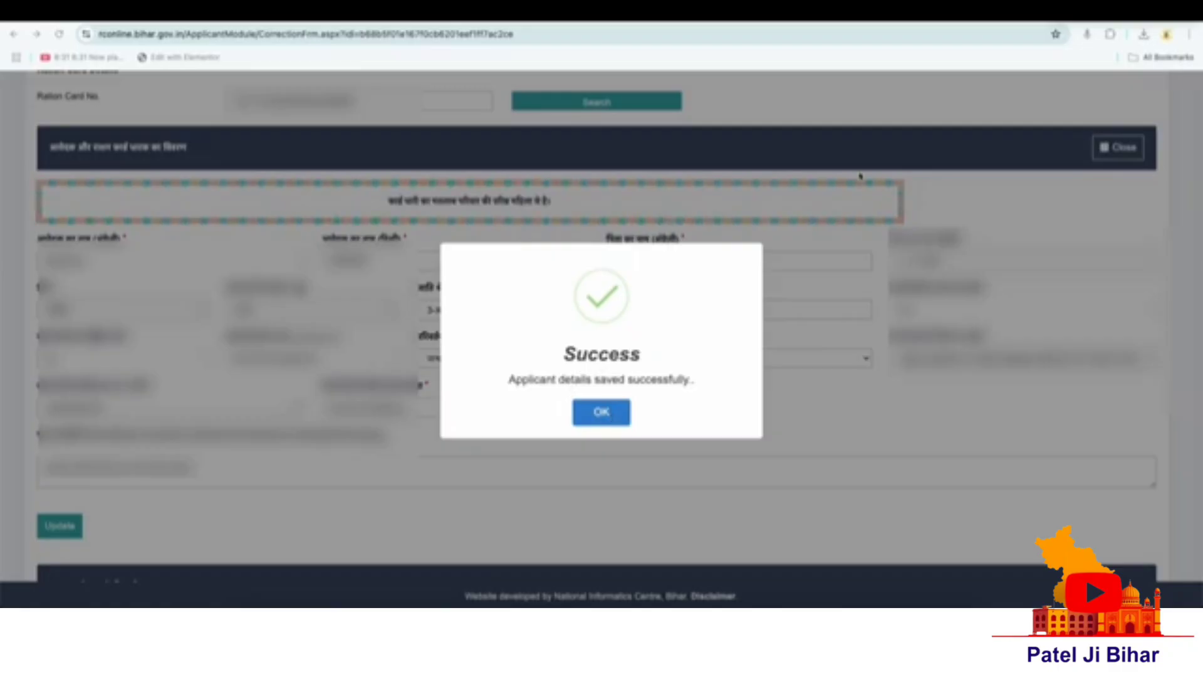
pyautogui.press('Return')
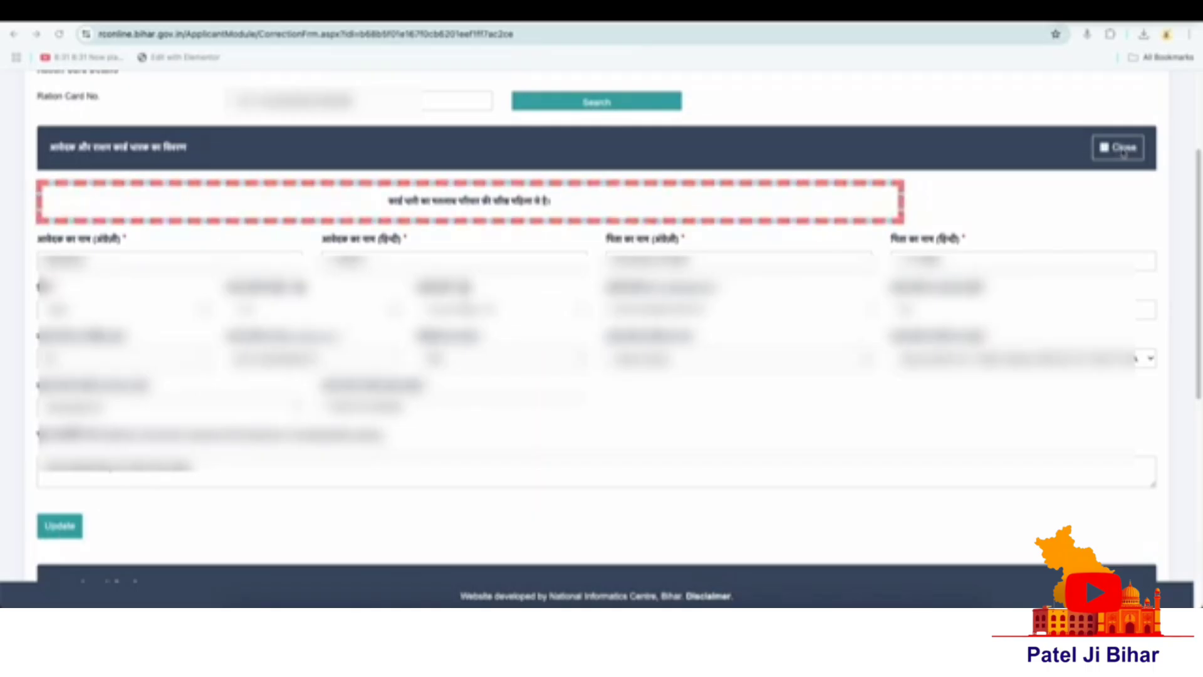
# Set the new member's gender to पुरुष and the relation to the card holder to शौहर / पति
pyautogui.scroll(-7, 1118, 114)
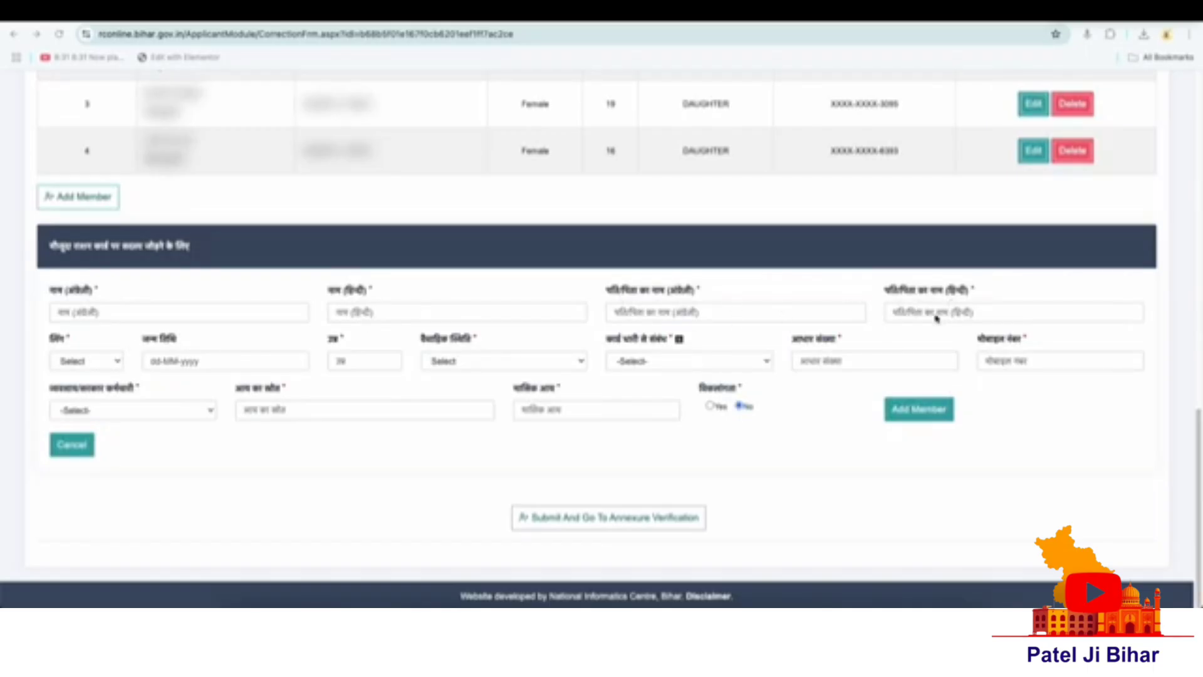
pyautogui.click(82, 363)
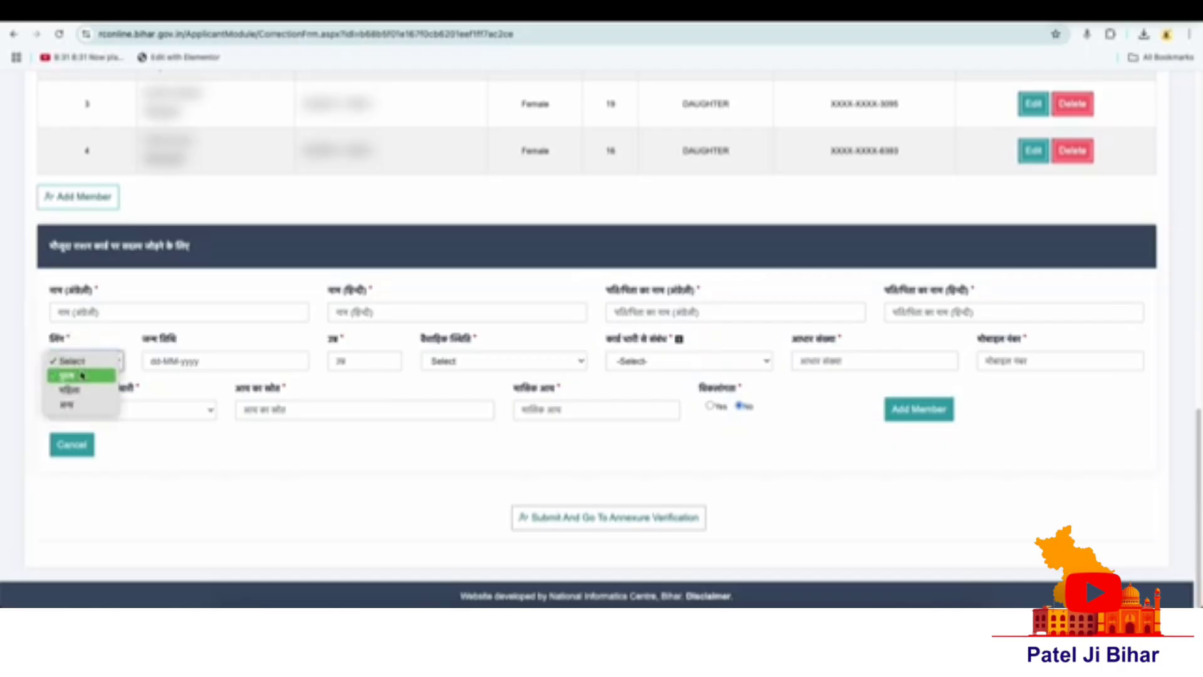
pyautogui.click(82, 377)
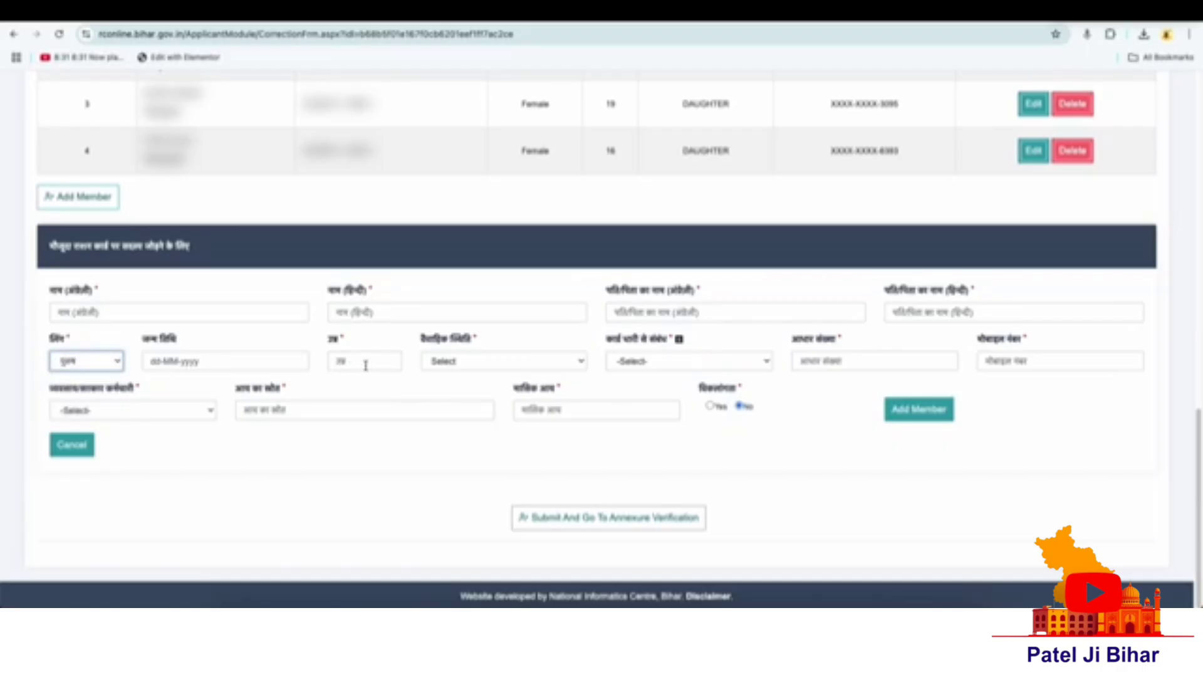
pyautogui.click(449, 363)
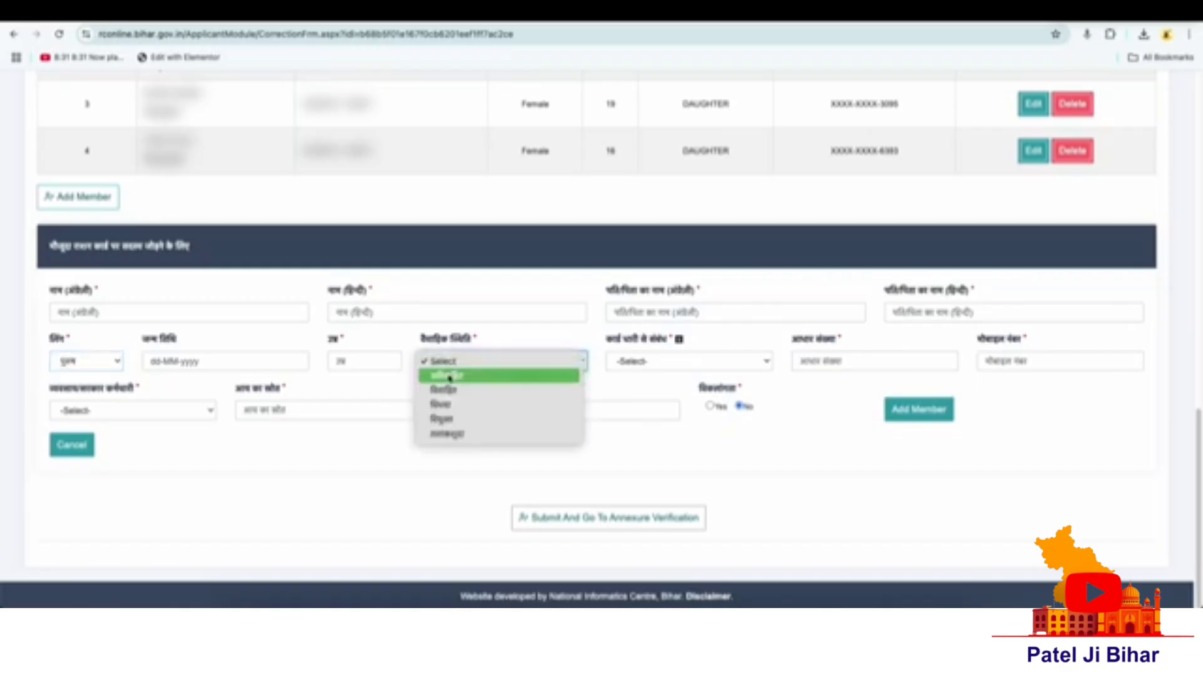
pyautogui.click(523, 337)
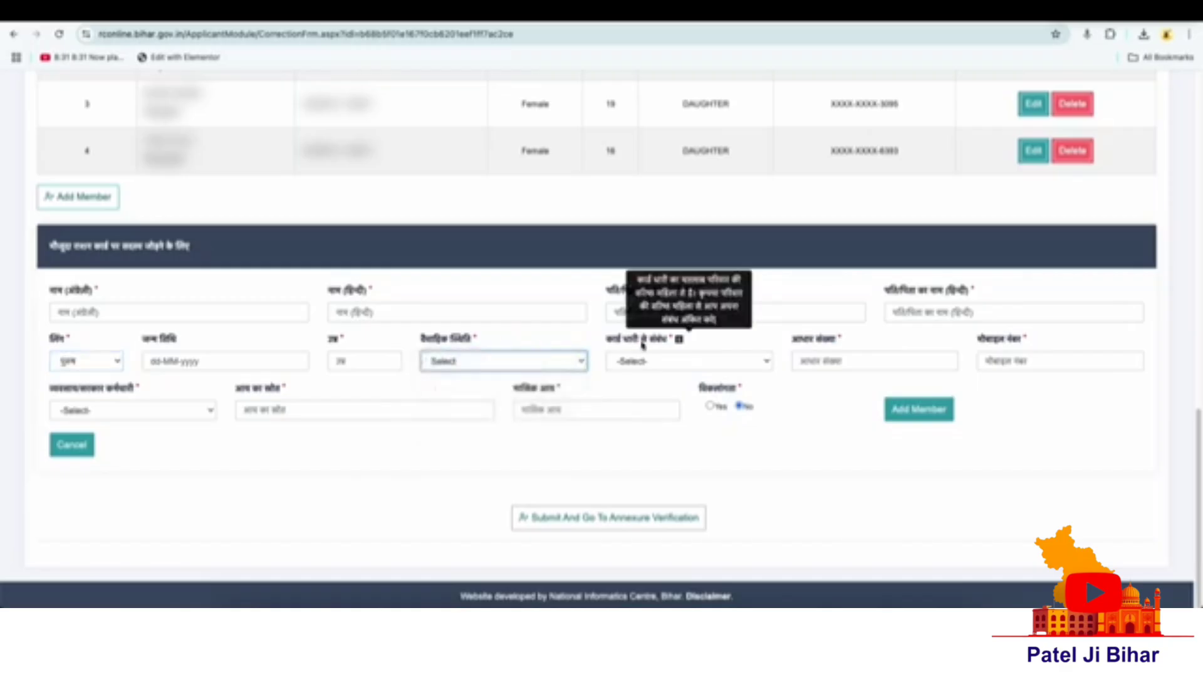
pyautogui.click(645, 362)
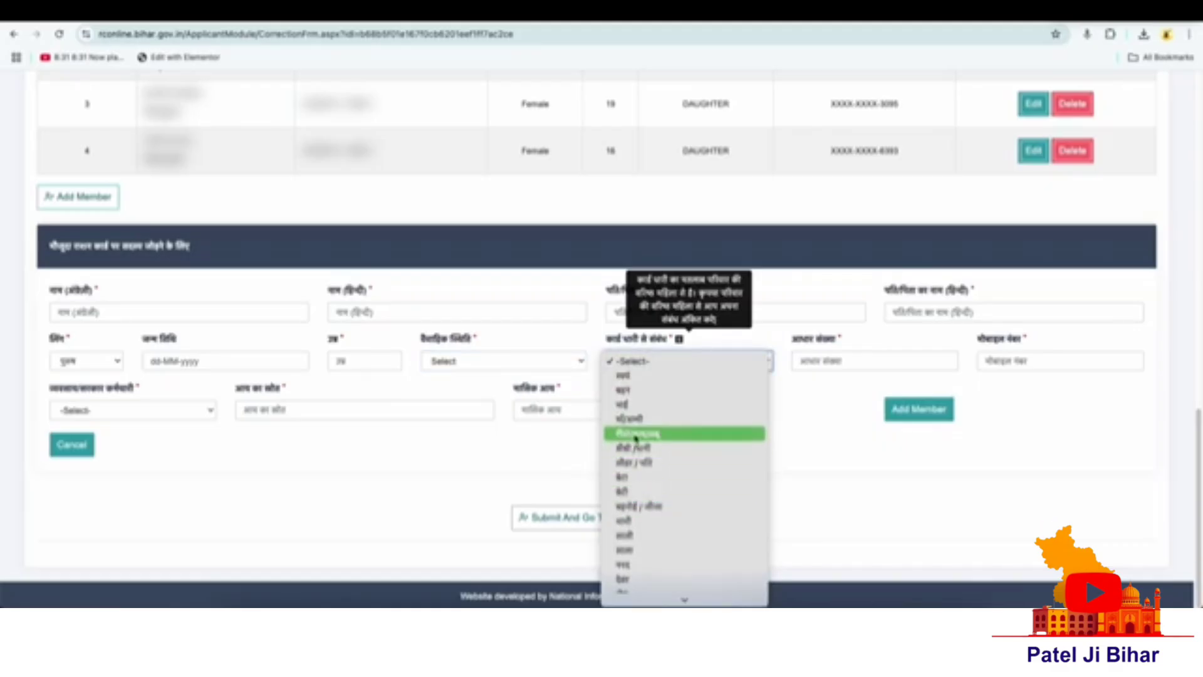
pyautogui.click(634, 462)
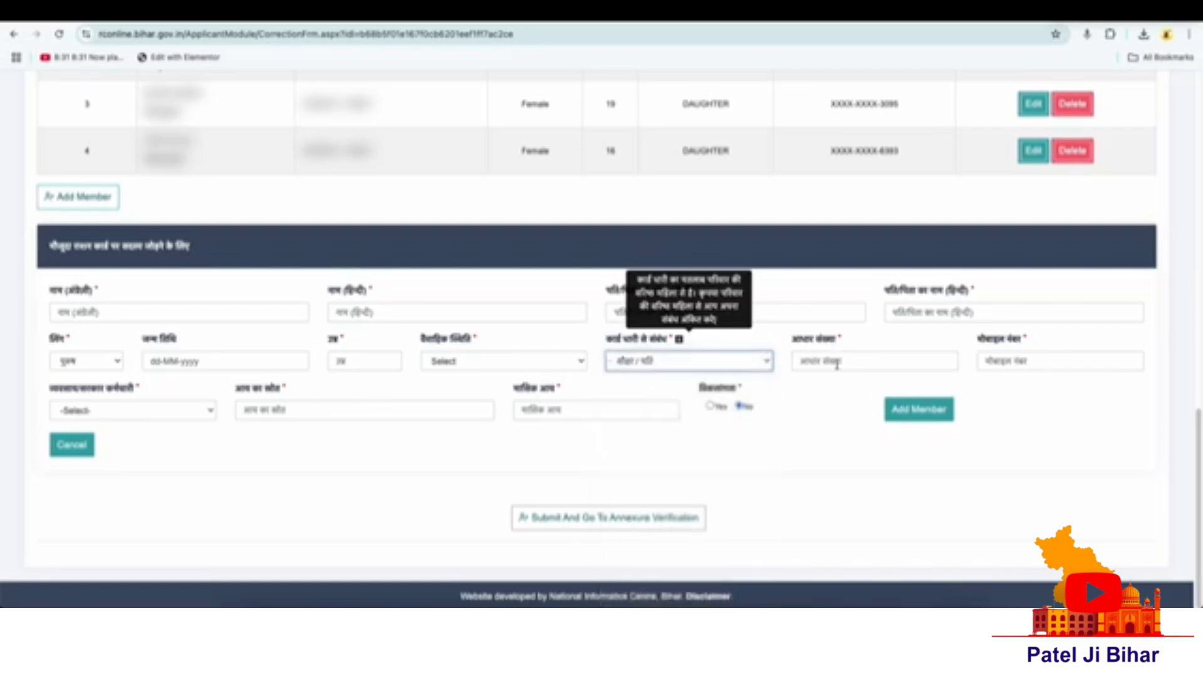
# Set the new member's occupation to मजदूर/श्रमिक and add the member to the ration card
pyautogui.click(104, 415)
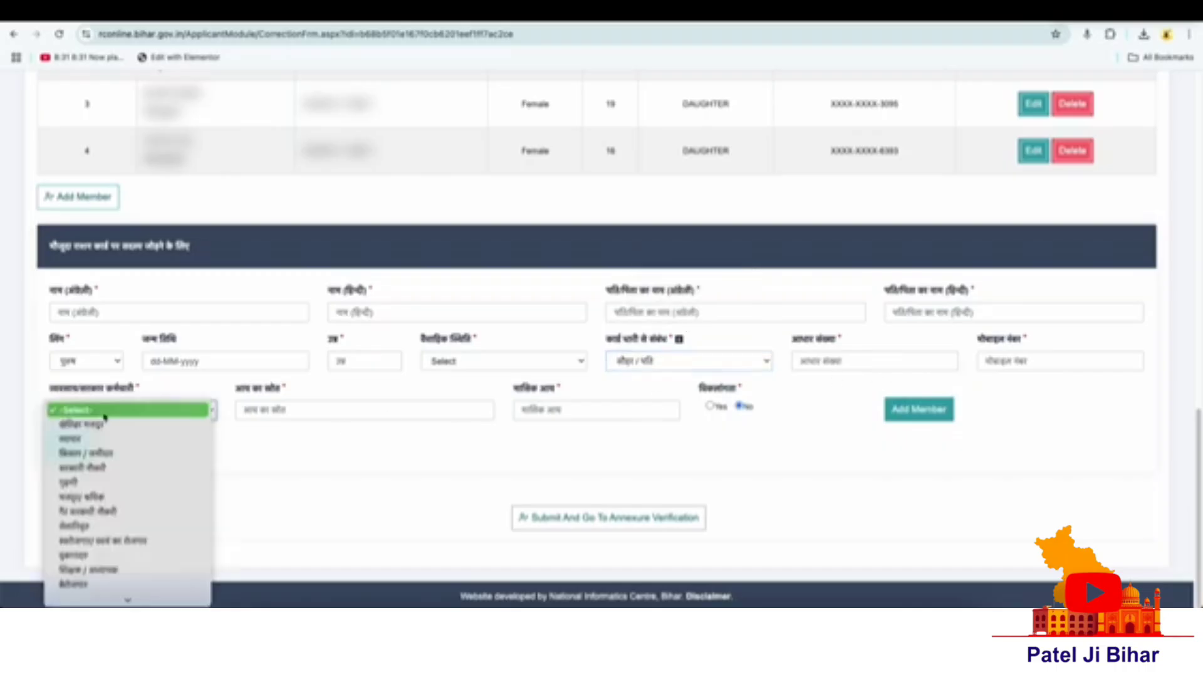
pyautogui.click(99, 486)
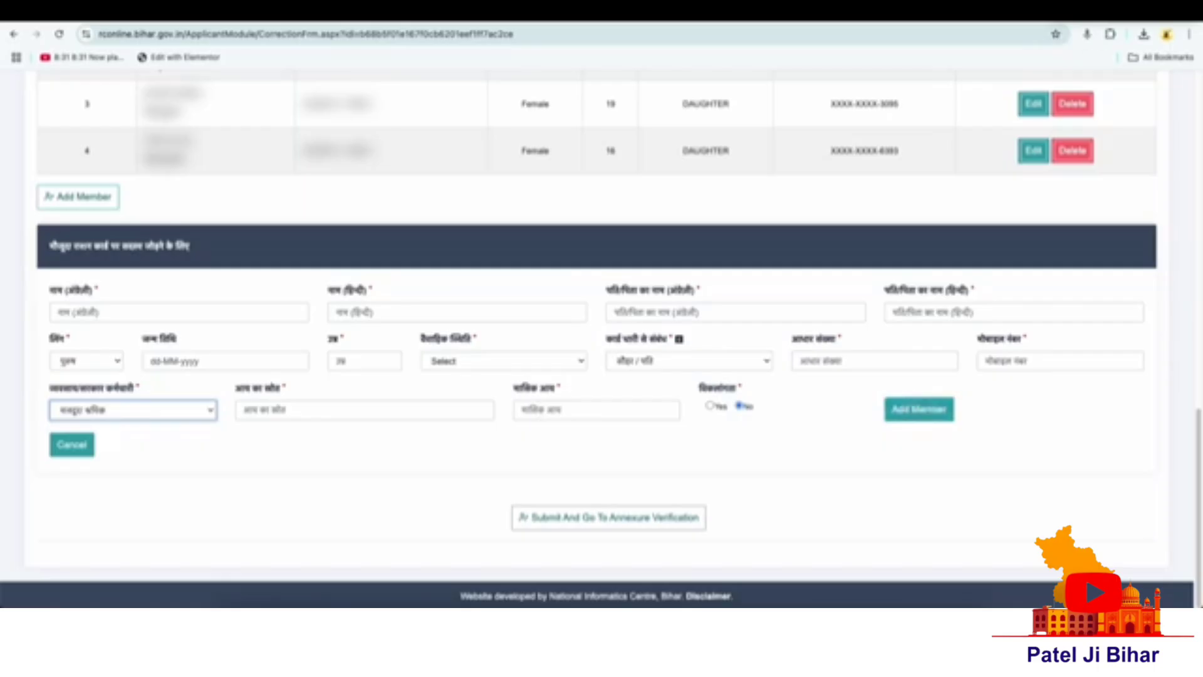
pyautogui.click(918, 410)
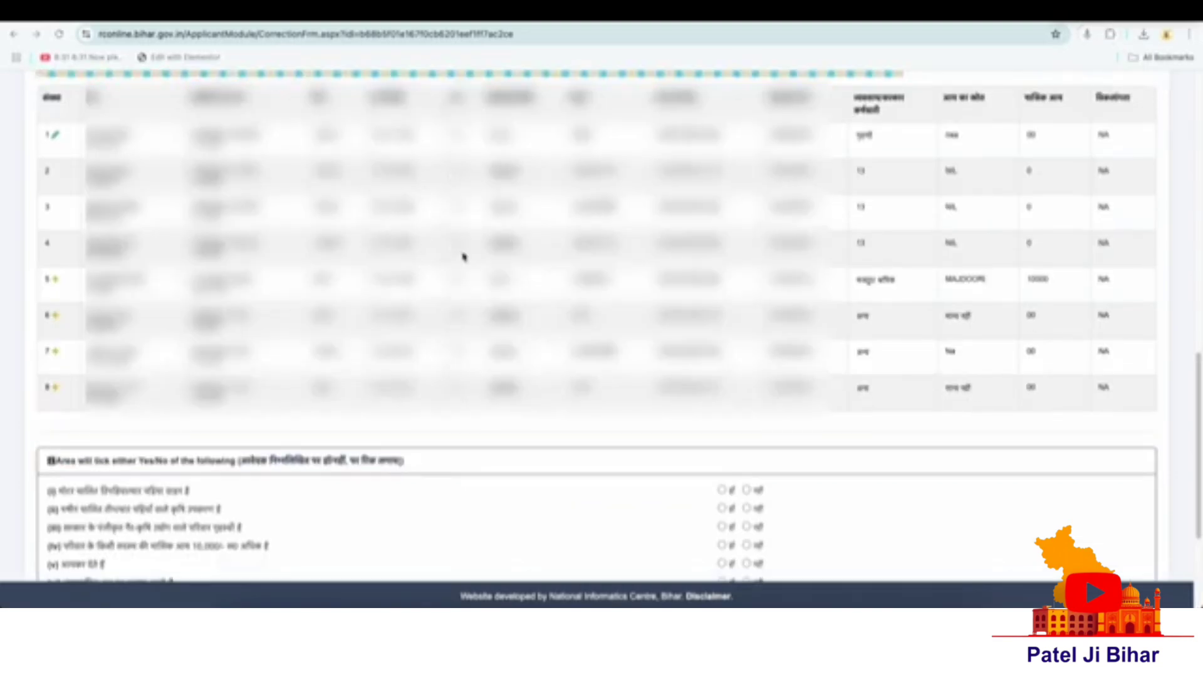
# Answer नहीं to all eleven eligibility questions below the member list and submit them to proceed to document upload
pyautogui.scroll(-2, 495, 354)
pyautogui.scroll(-2, 499, 361)
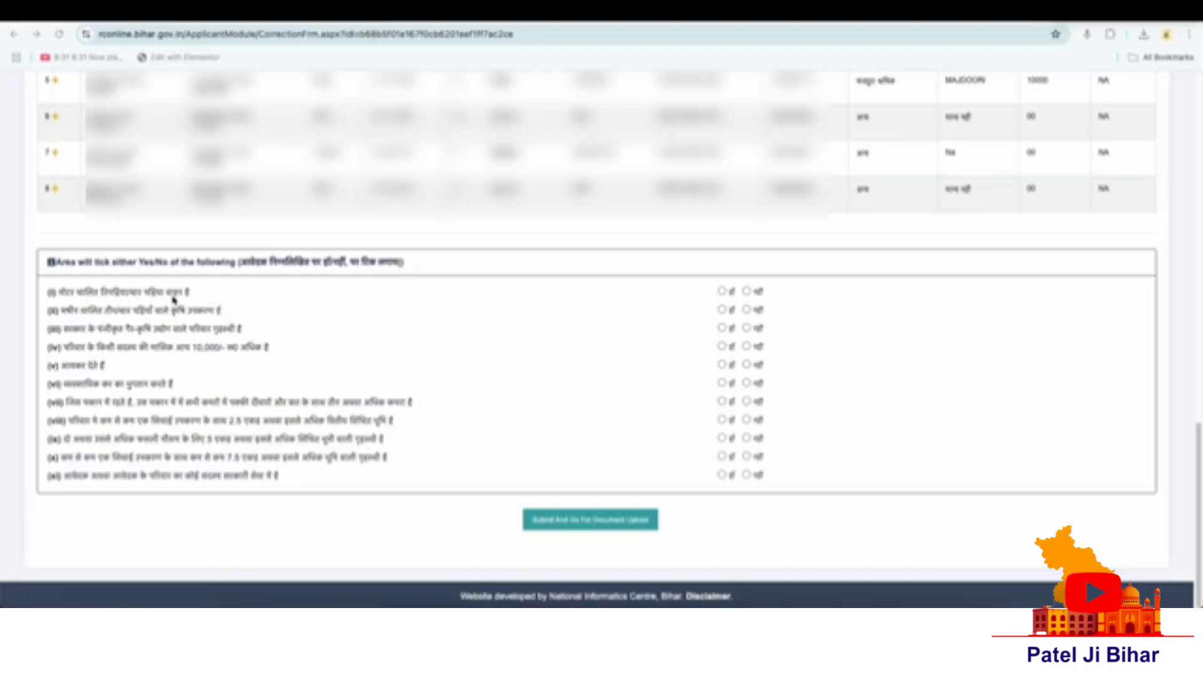
pyautogui.click(746, 292)
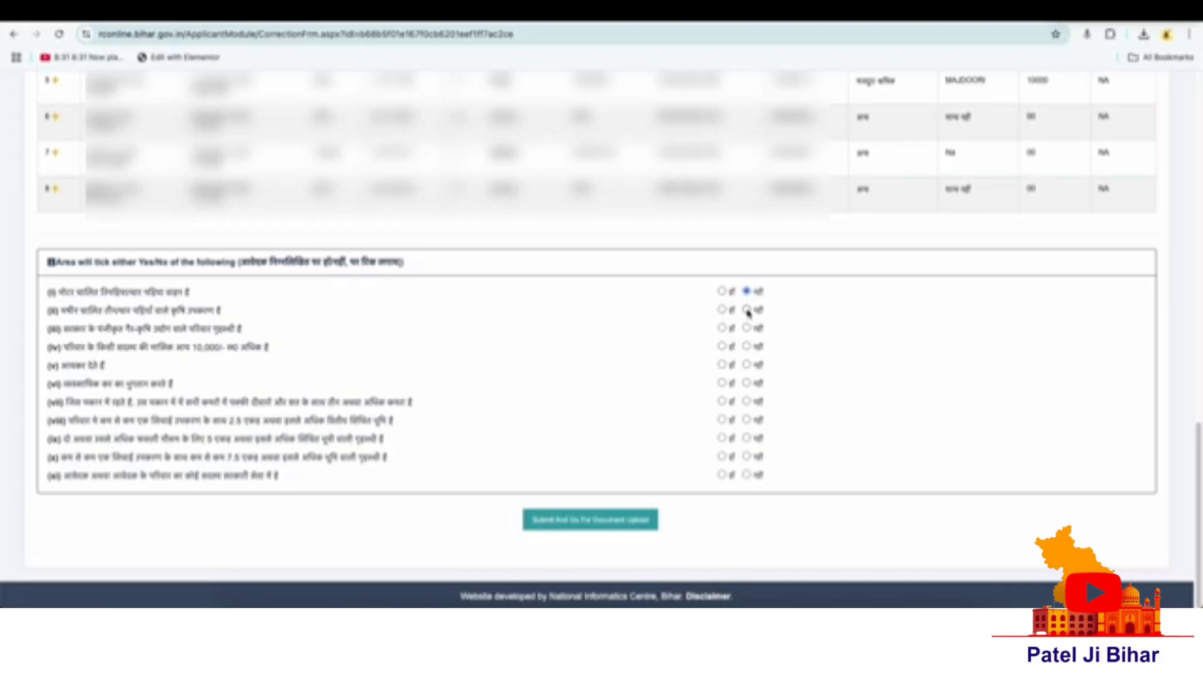
pyautogui.click(746, 327)
pyautogui.click(746, 345)
pyautogui.click(746, 364)
pyautogui.click(747, 383)
pyautogui.click(747, 420)
pyautogui.click(747, 437)
pyautogui.click(746, 456)
pyautogui.click(747, 474)
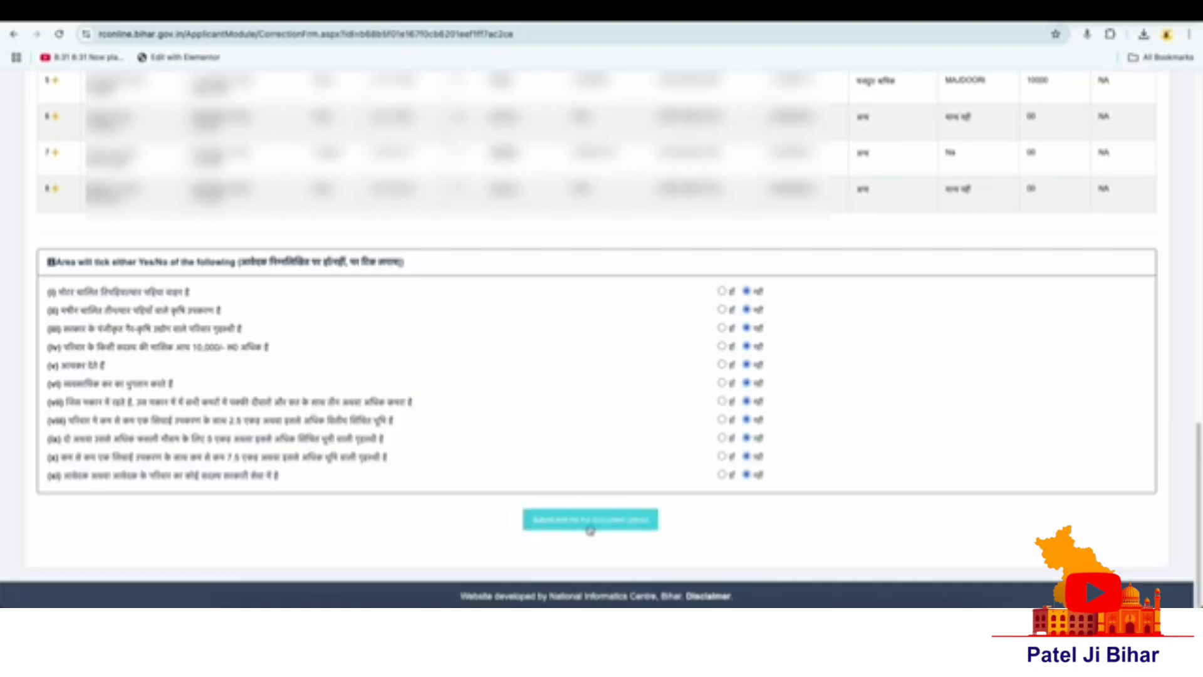
pyautogui.click(610, 525)
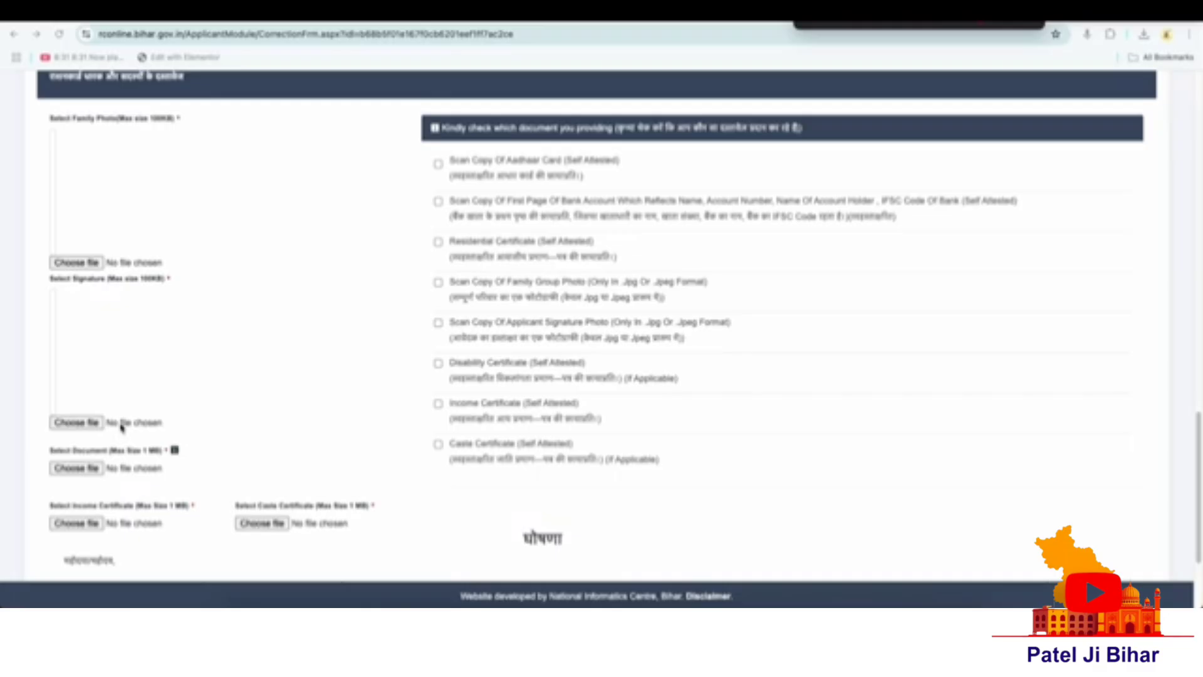
# Examine the upload fields and size limits for the family photo, signature, supporting document, income certificate and caste certificate
pyautogui.moveTo(121, 425); pyautogui.dragTo(146, 409)
pyautogui.moveTo(139, 286)
pyautogui.mouseDown()
pyautogui.moveTo(168, 271)
pyautogui.moveTo(139, 285)
pyautogui.mouseUp()
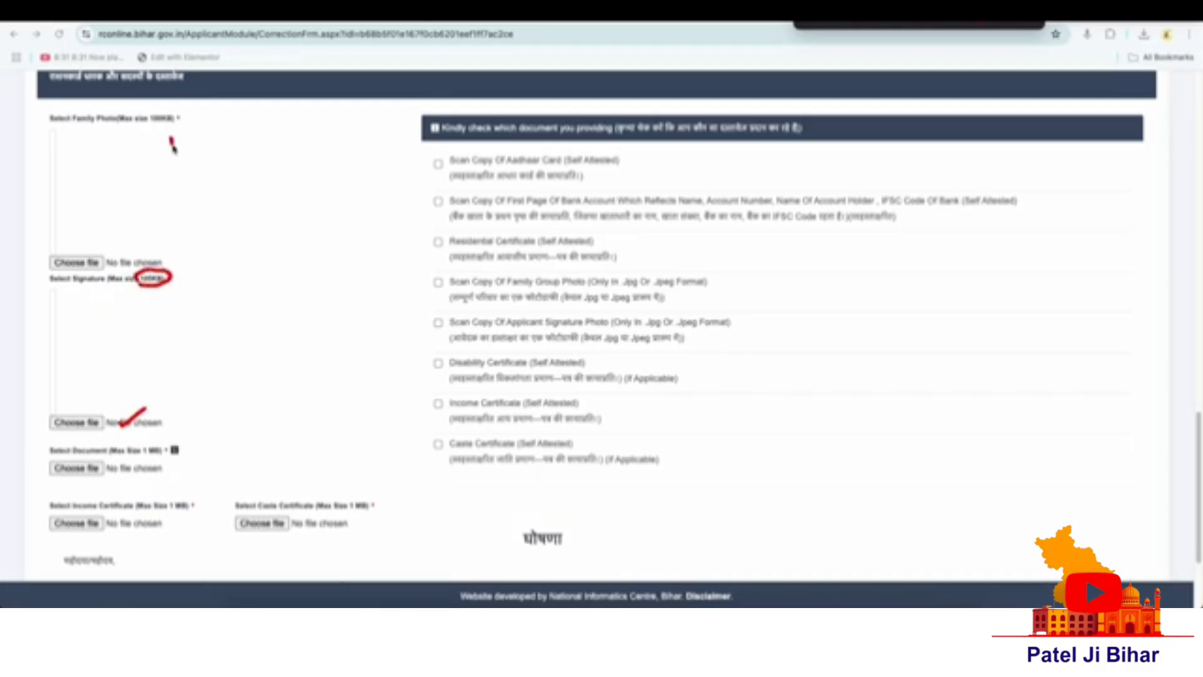
pyautogui.moveTo(173, 146); pyautogui.dragTo(189, 135)
pyautogui.moveTo(156, 415); pyautogui.dragTo(176, 404)
pyautogui.moveTo(76, 511); pyautogui.dragTo(132, 513)
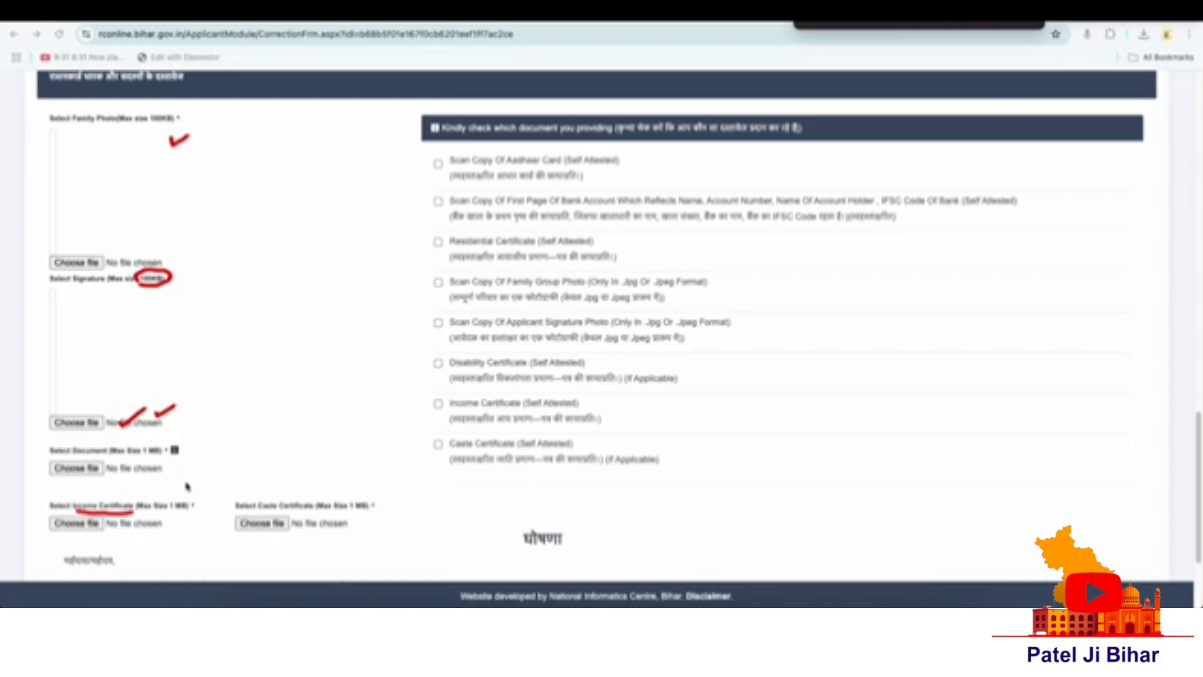
pyautogui.moveTo(189, 480)
pyautogui.mouseDown()
pyautogui.moveTo(176, 496)
pyautogui.moveTo(186, 495)
pyautogui.mouseUp()
pyautogui.moveTo(265, 511); pyautogui.dragTo(306, 511)
pyautogui.moveTo(135, 509); pyautogui.dragTo(191, 504)
pyautogui.moveTo(324, 505); pyautogui.dragTo(368, 501)
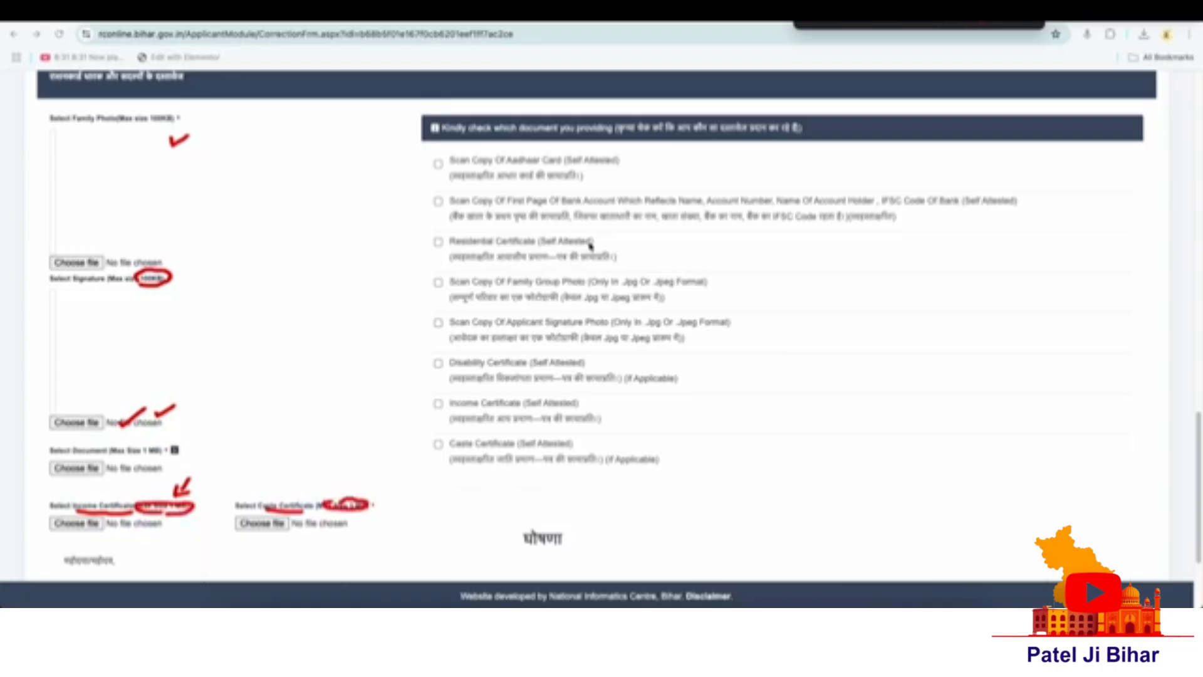
pyautogui.moveTo(808, 273); pyautogui.dragTo(805, 382)
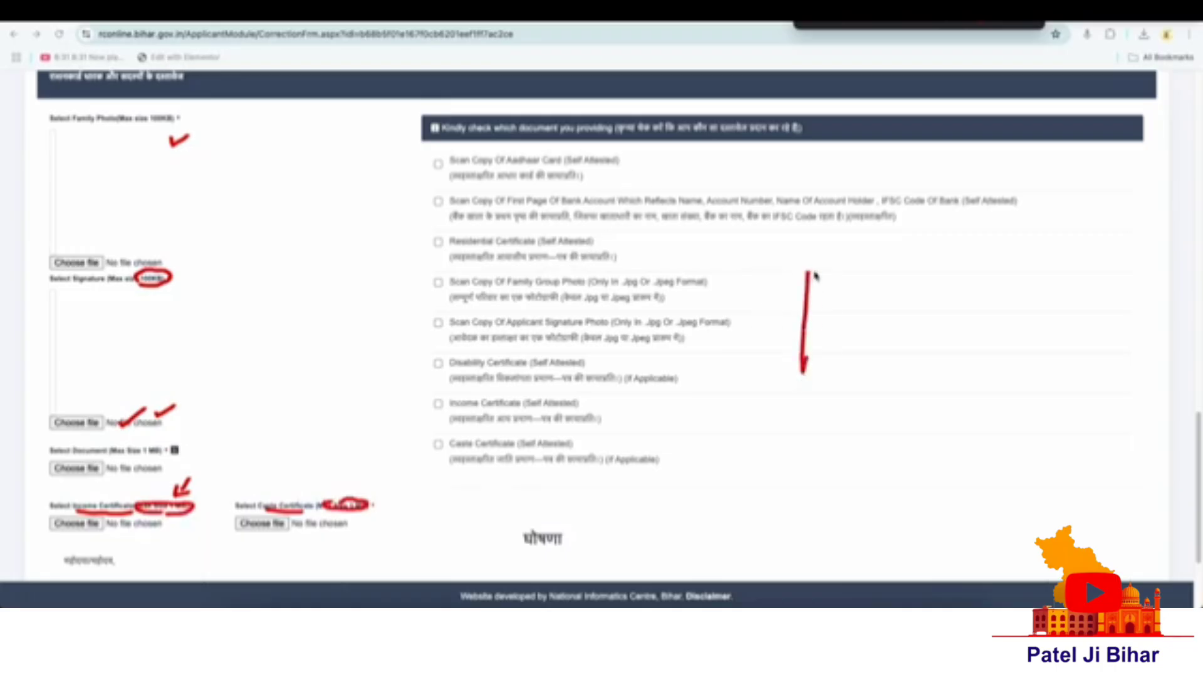
pyautogui.moveTo(811, 272)
pyautogui.mouseDown()
pyautogui.moveTo(843, 396)
pyautogui.moveTo(804, 368)
pyautogui.mouseUp()
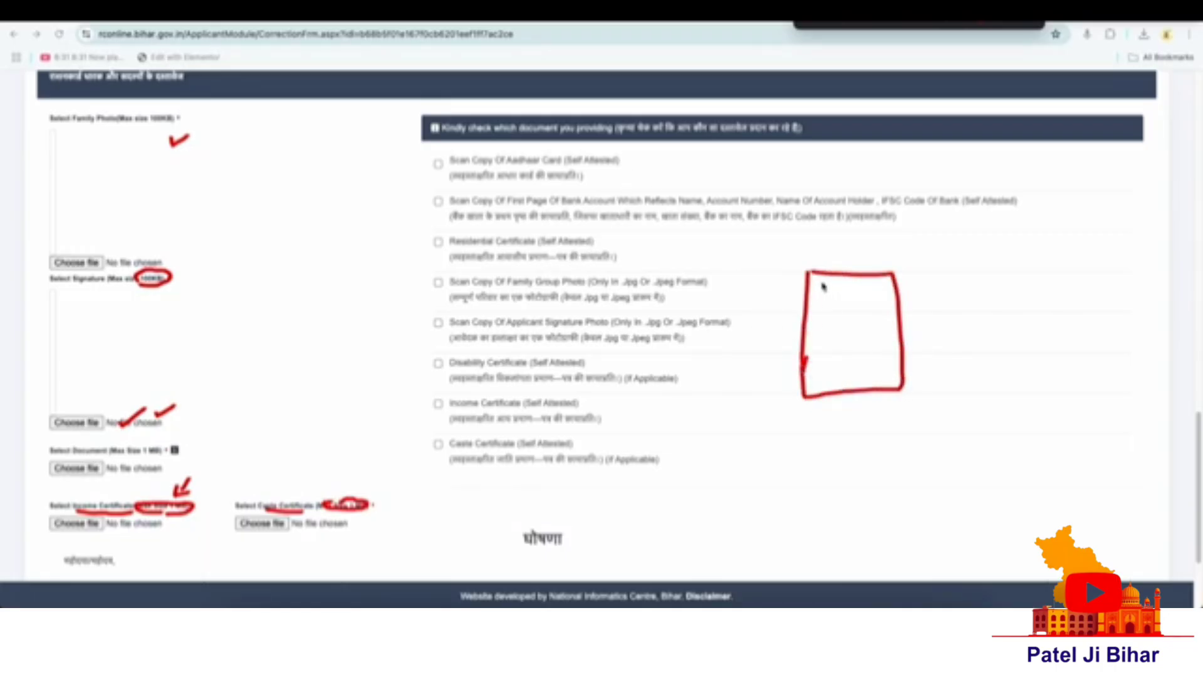
pyautogui.moveTo(815, 283); pyautogui.dragTo(826, 286)
pyautogui.moveTo(817, 294); pyautogui.dragTo(832, 297)
pyautogui.moveTo(819, 304); pyautogui.dragTo(836, 314)
pyautogui.moveTo(88, 439)
pyautogui.mouseDown()
pyautogui.moveTo(39, 456)
pyautogui.moveTo(188, 483)
pyautogui.moveTo(65, 444)
pyautogui.mouseUp()
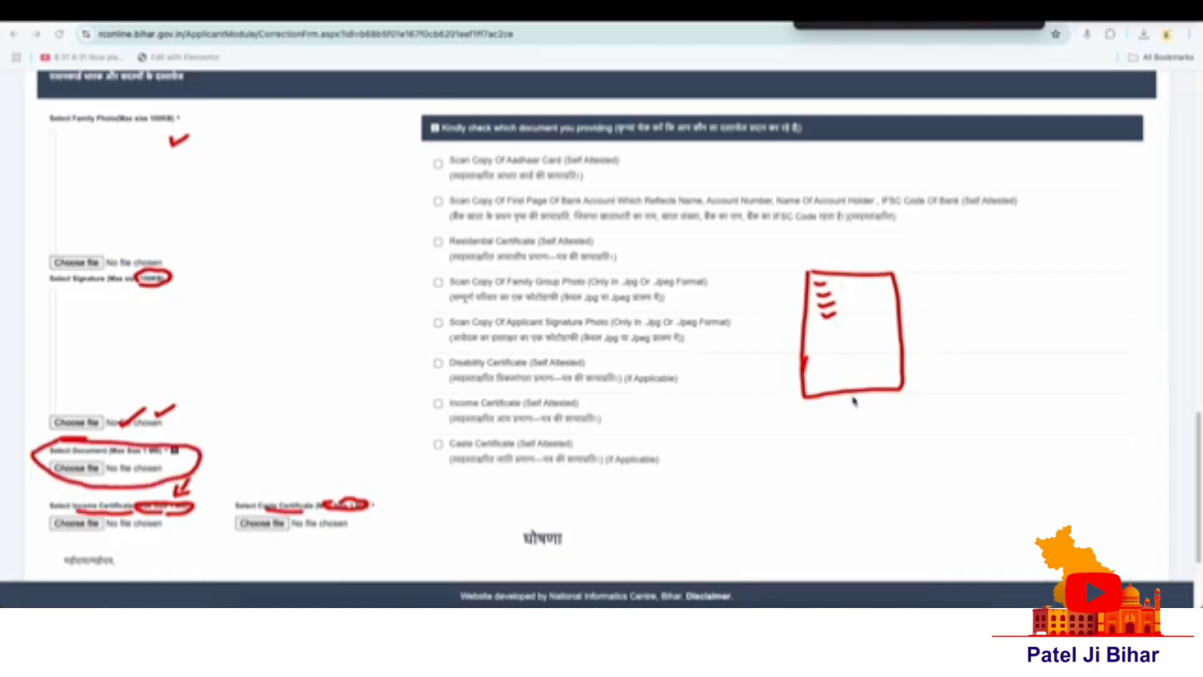
pyautogui.press('Escape')
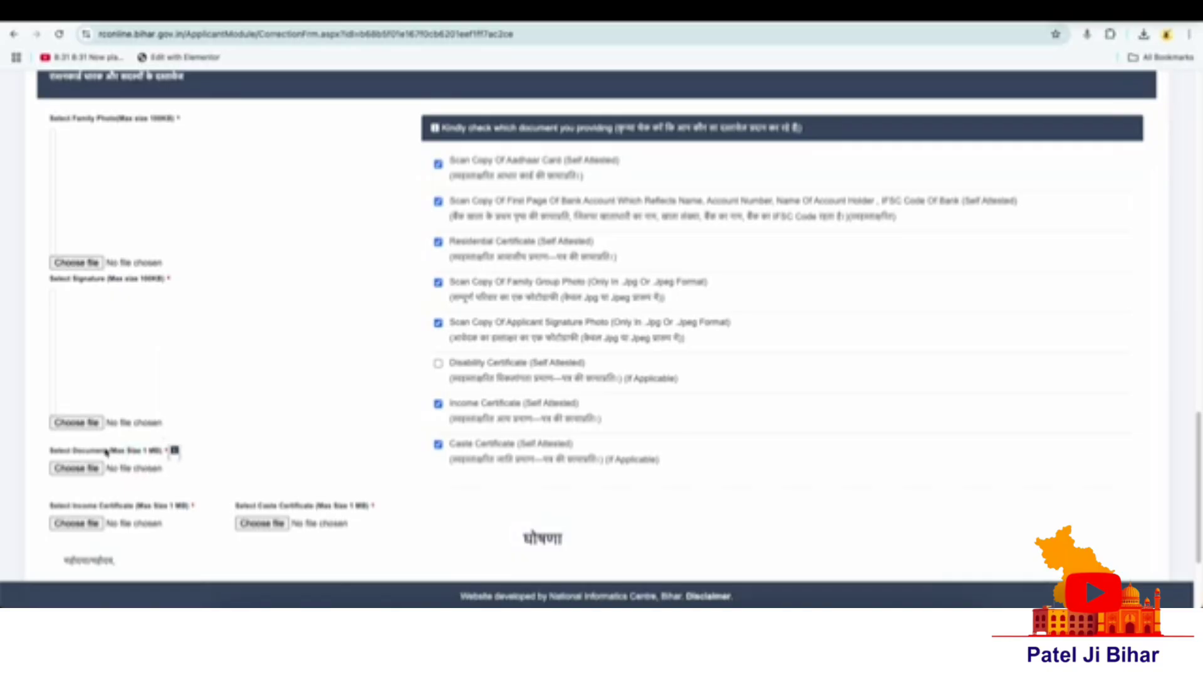
# Accept the घोषणा declaration and upload the documents with the final submission of the form
pyautogui.scroll(-2, 304, 357)
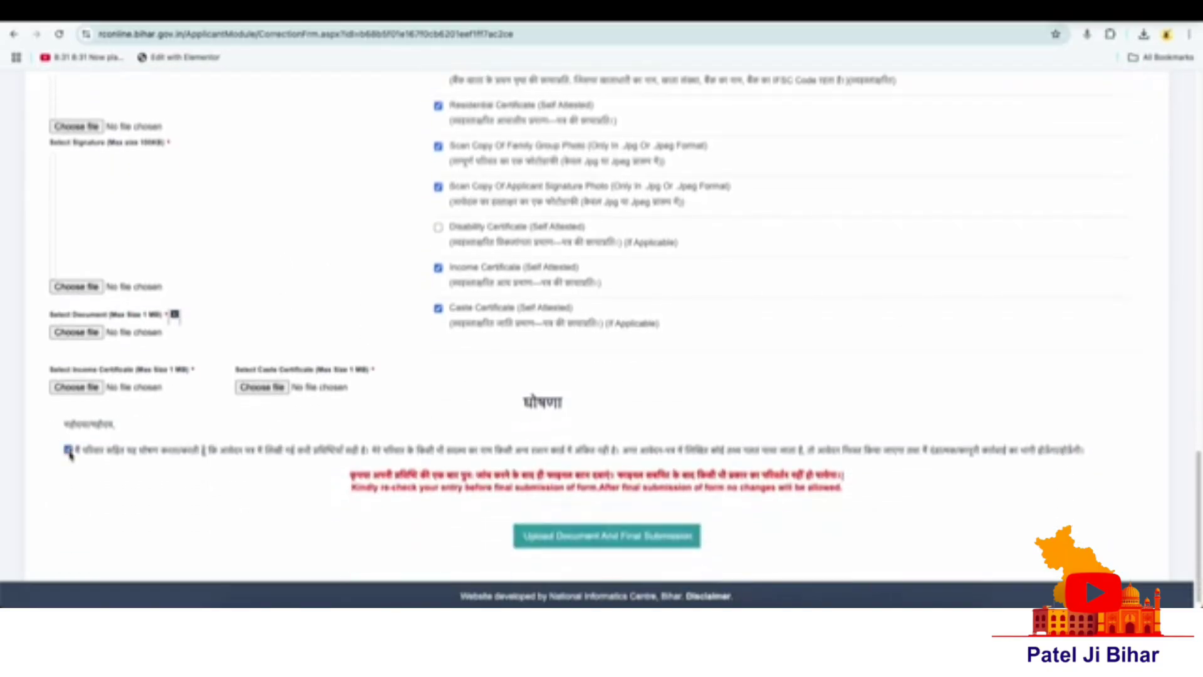
pyautogui.scroll(-1, 69, 454)
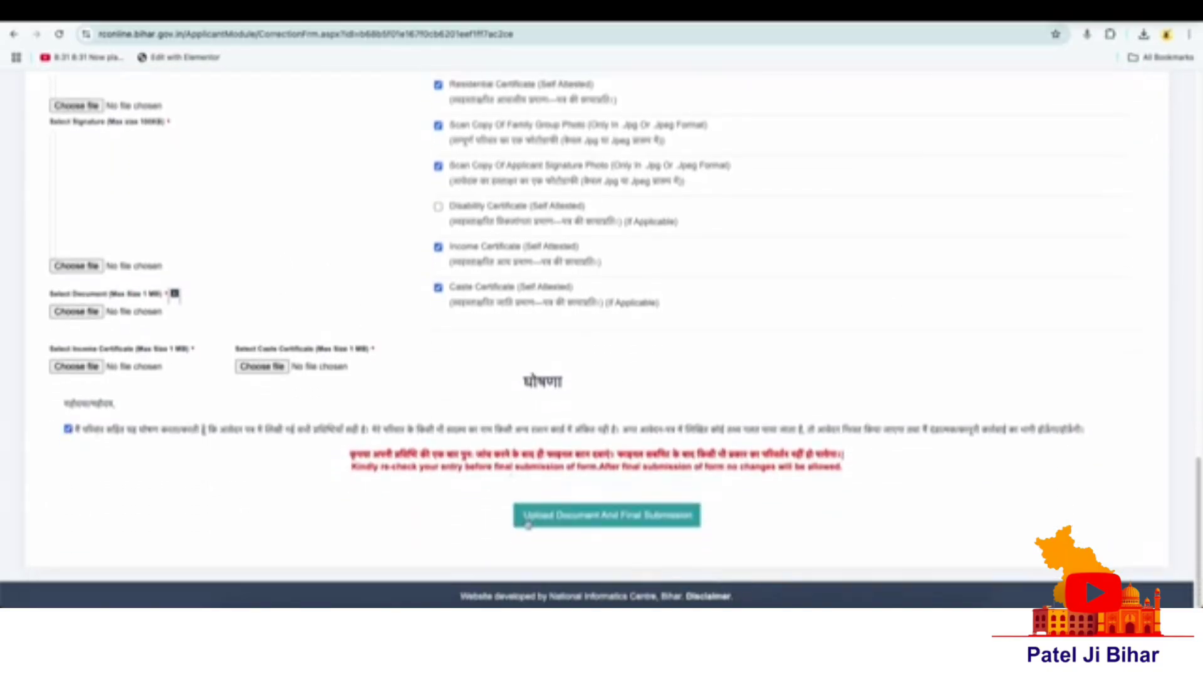
pyautogui.click(669, 524)
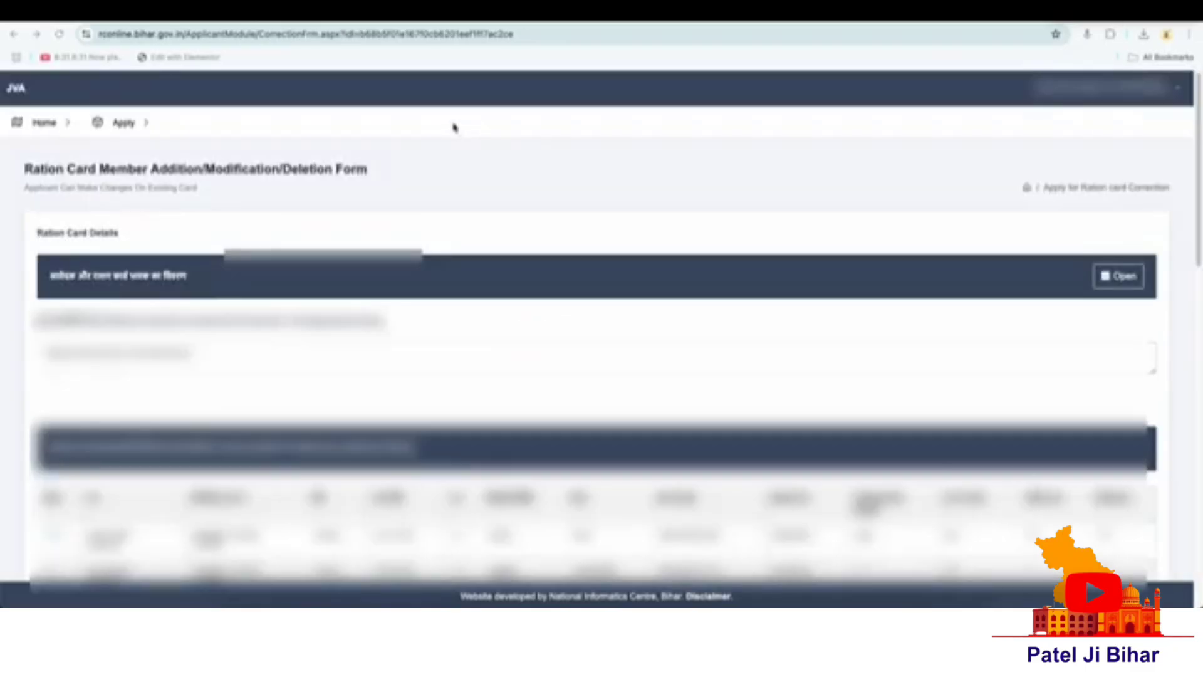
# Open the application status tracking page and highlight the status text of the submitted application
pyautogui.click(125, 123)
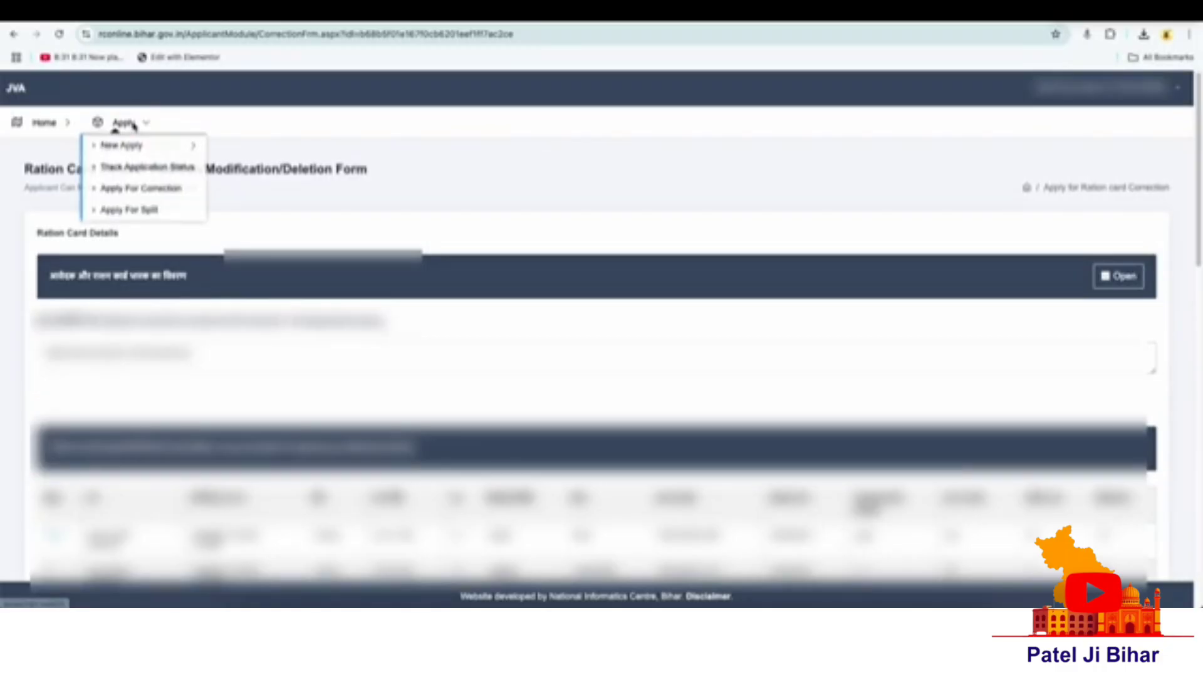
pyautogui.click(146, 170)
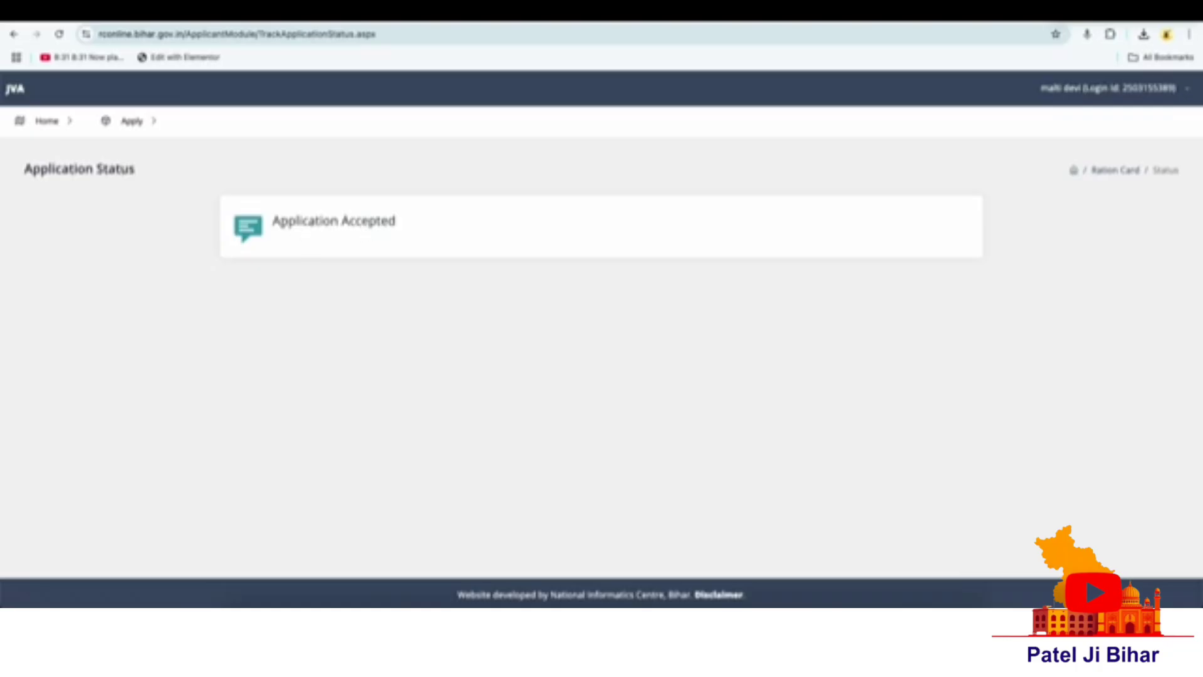
pyautogui.moveTo(274, 223); pyautogui.dragTo(397, 223)
pyautogui.click(395, 226)
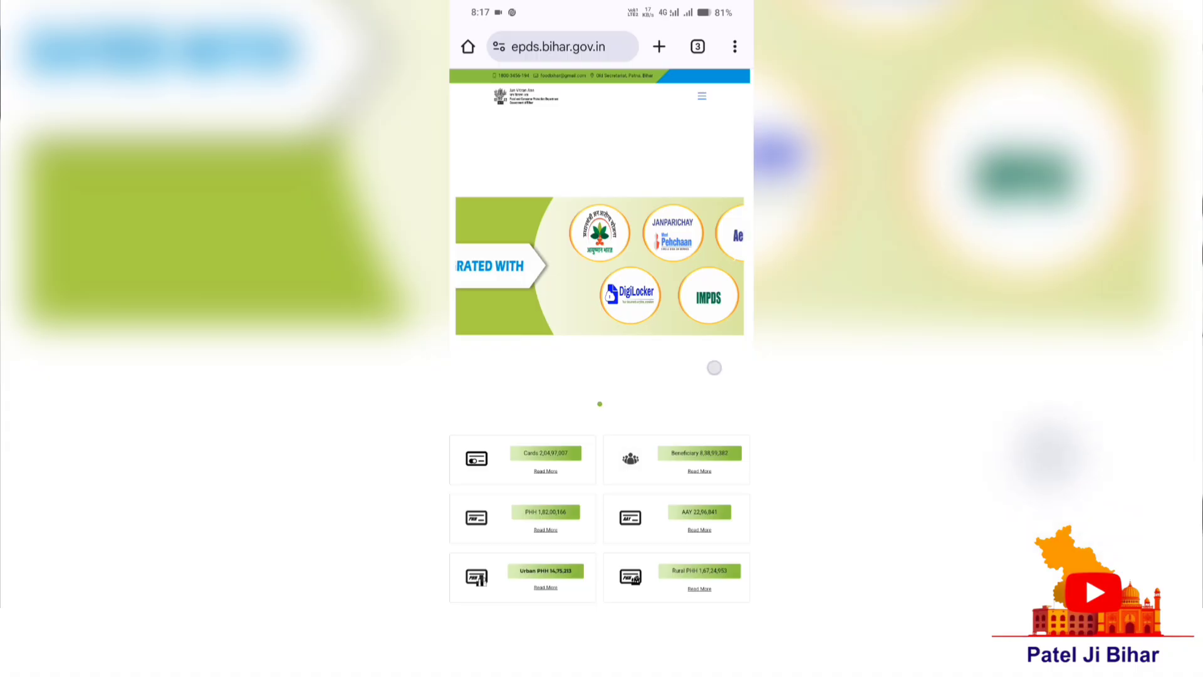
pyautogui.scroll(-2, 600, 338)
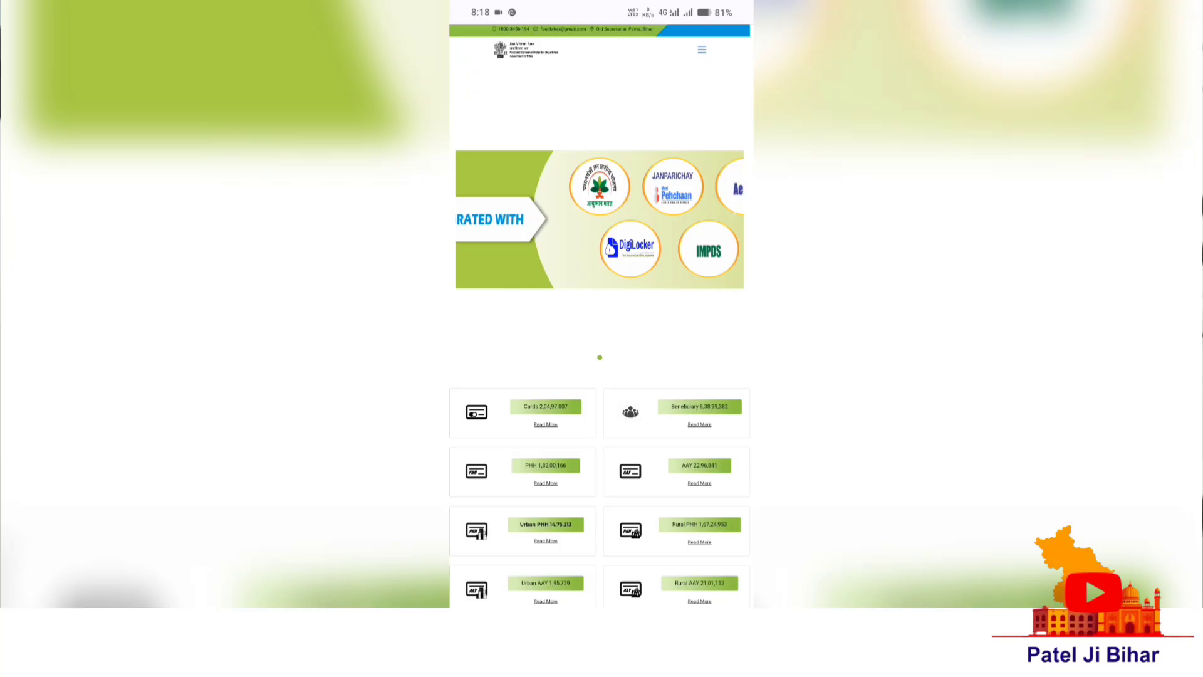
pyautogui.moveTo(659, 226); pyautogui.dragTo(736, 223)
pyautogui.click(705, 243)
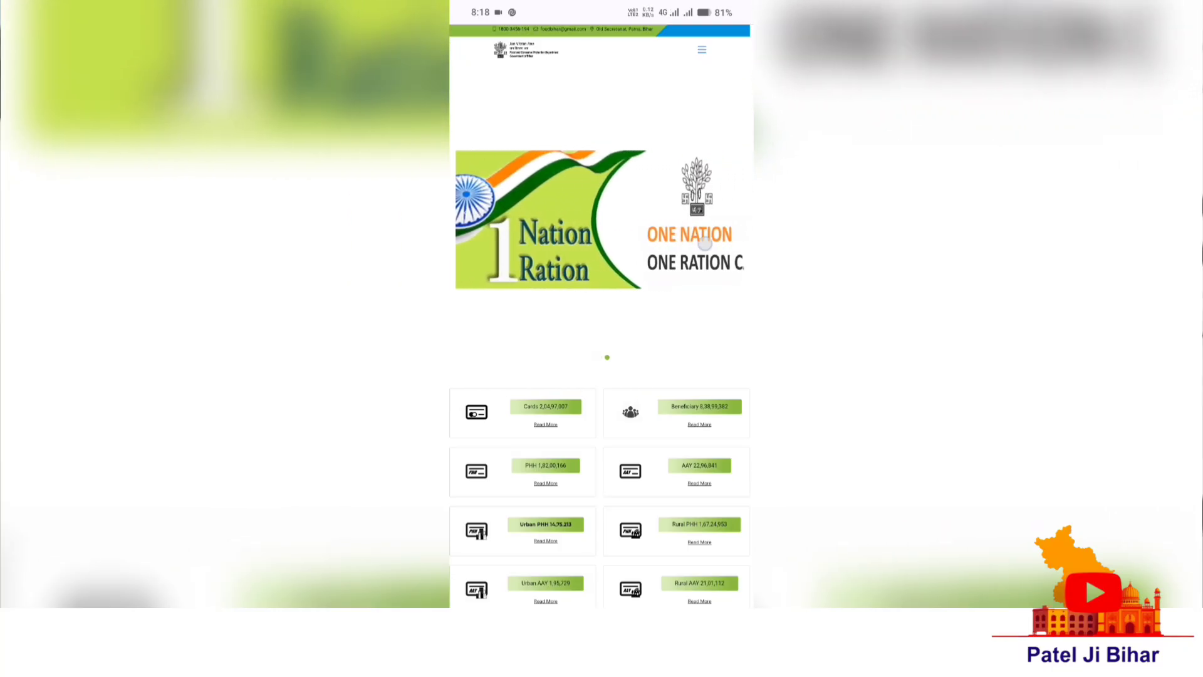